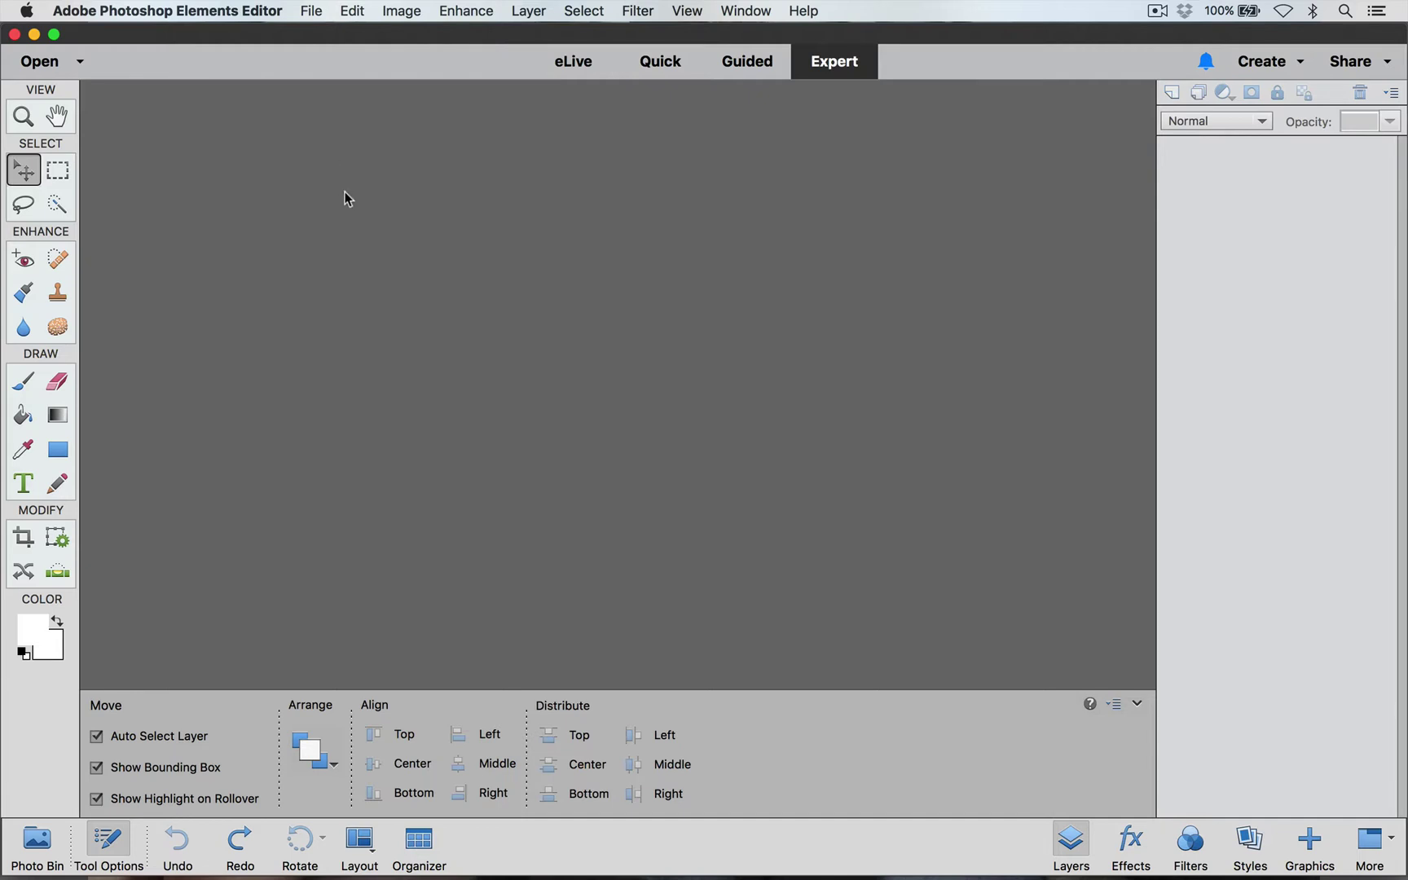
Step: Open bh_SUtemplate5a-sq.psd from Products > Templates > bh_template_SU5a > Templates
left_click(312, 11)
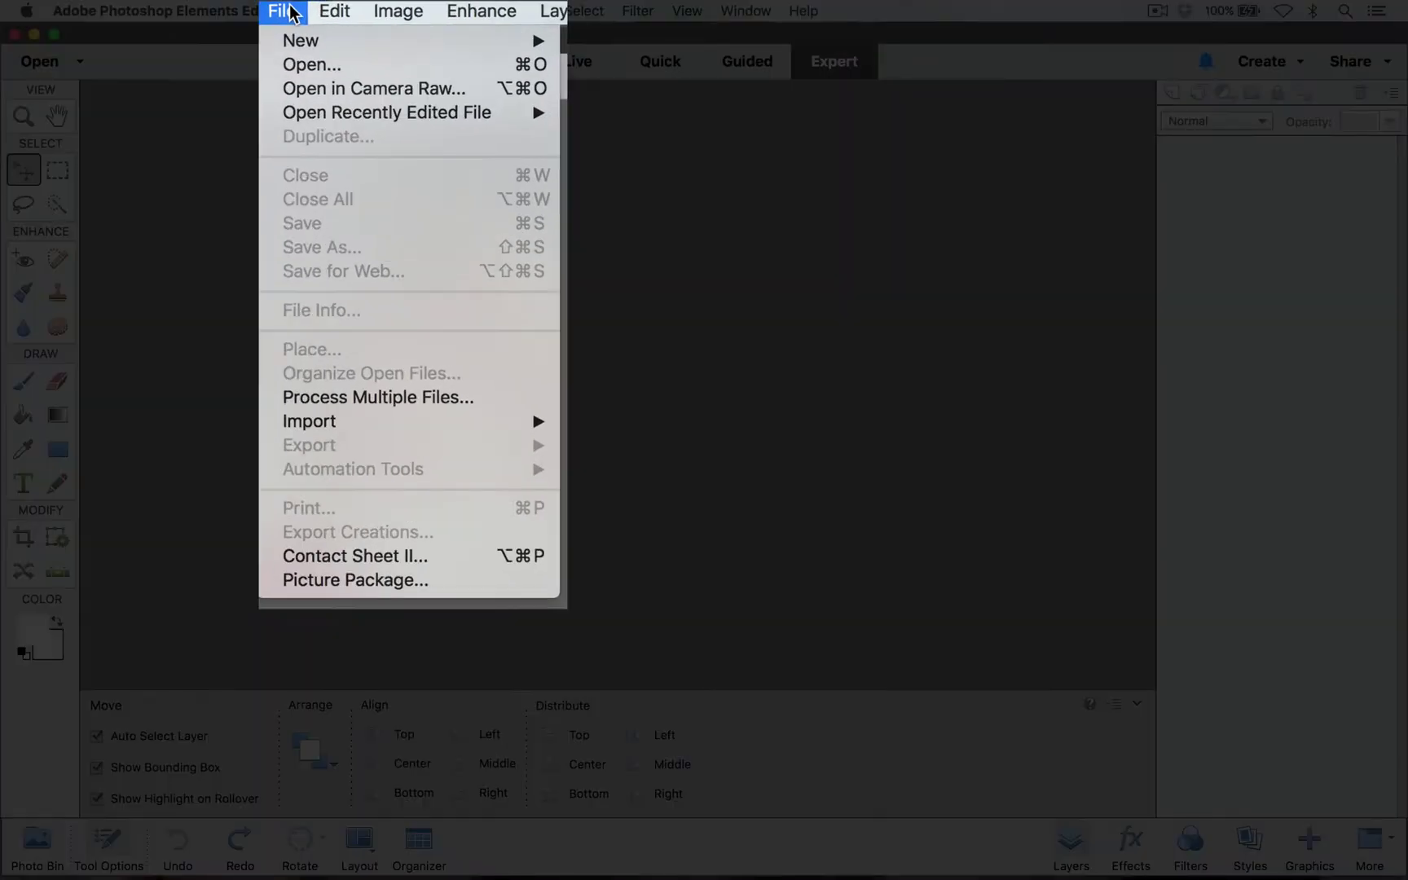
left_click(312, 69)
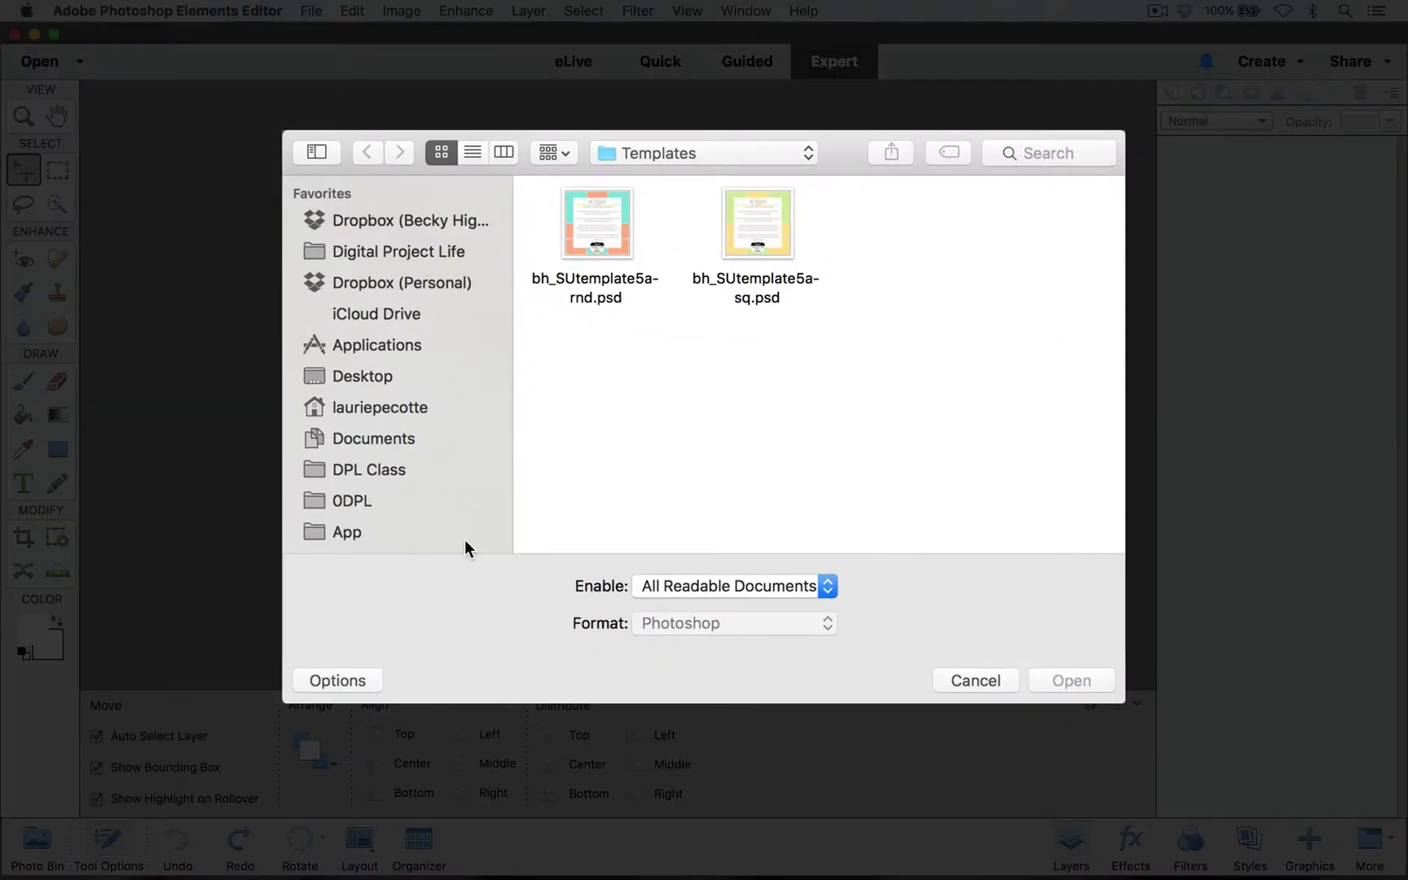
scroll(409, 481, "down", 5)
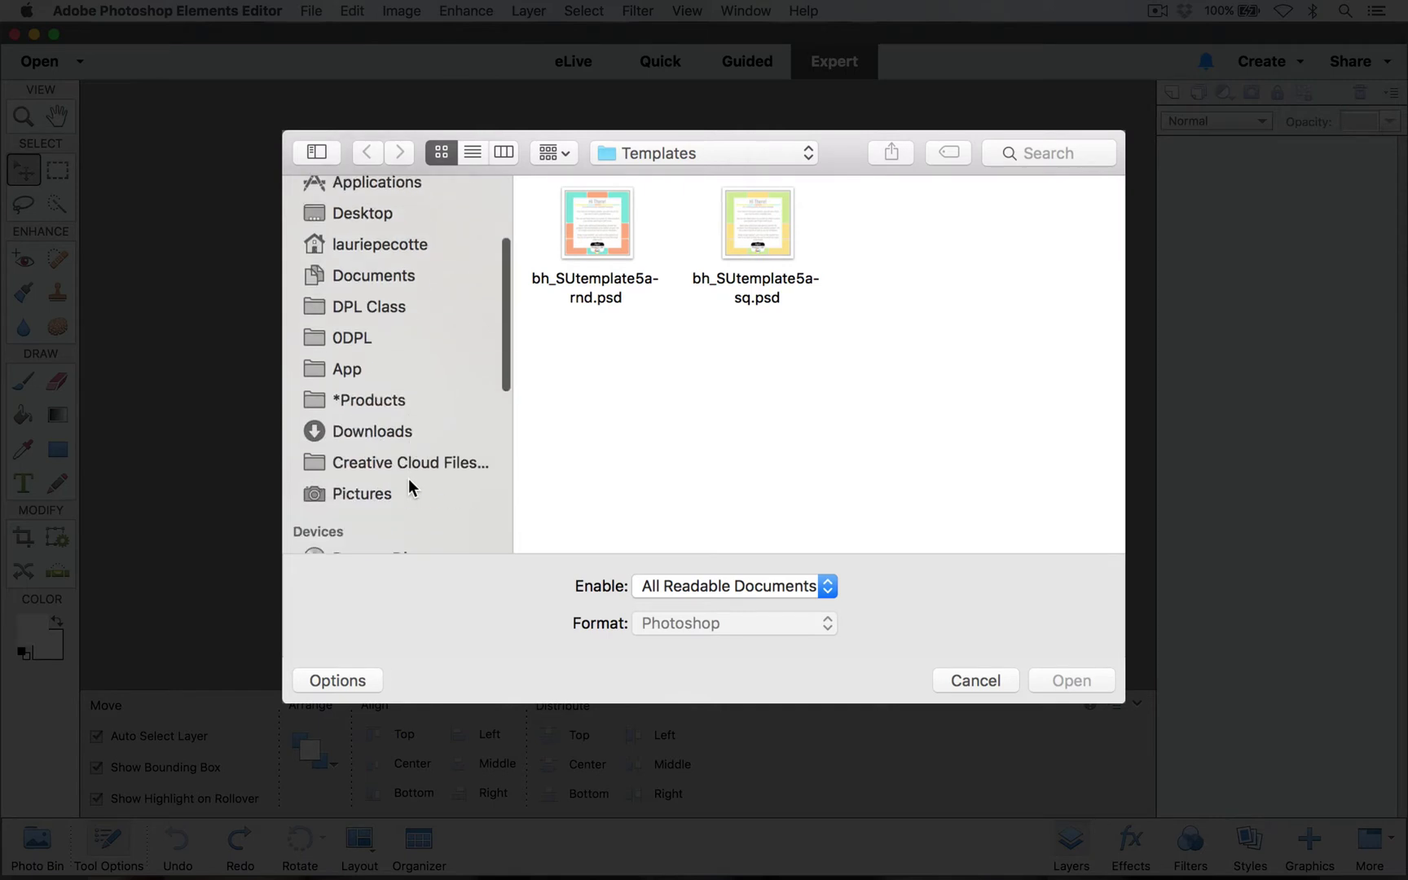
left_click(375, 400)
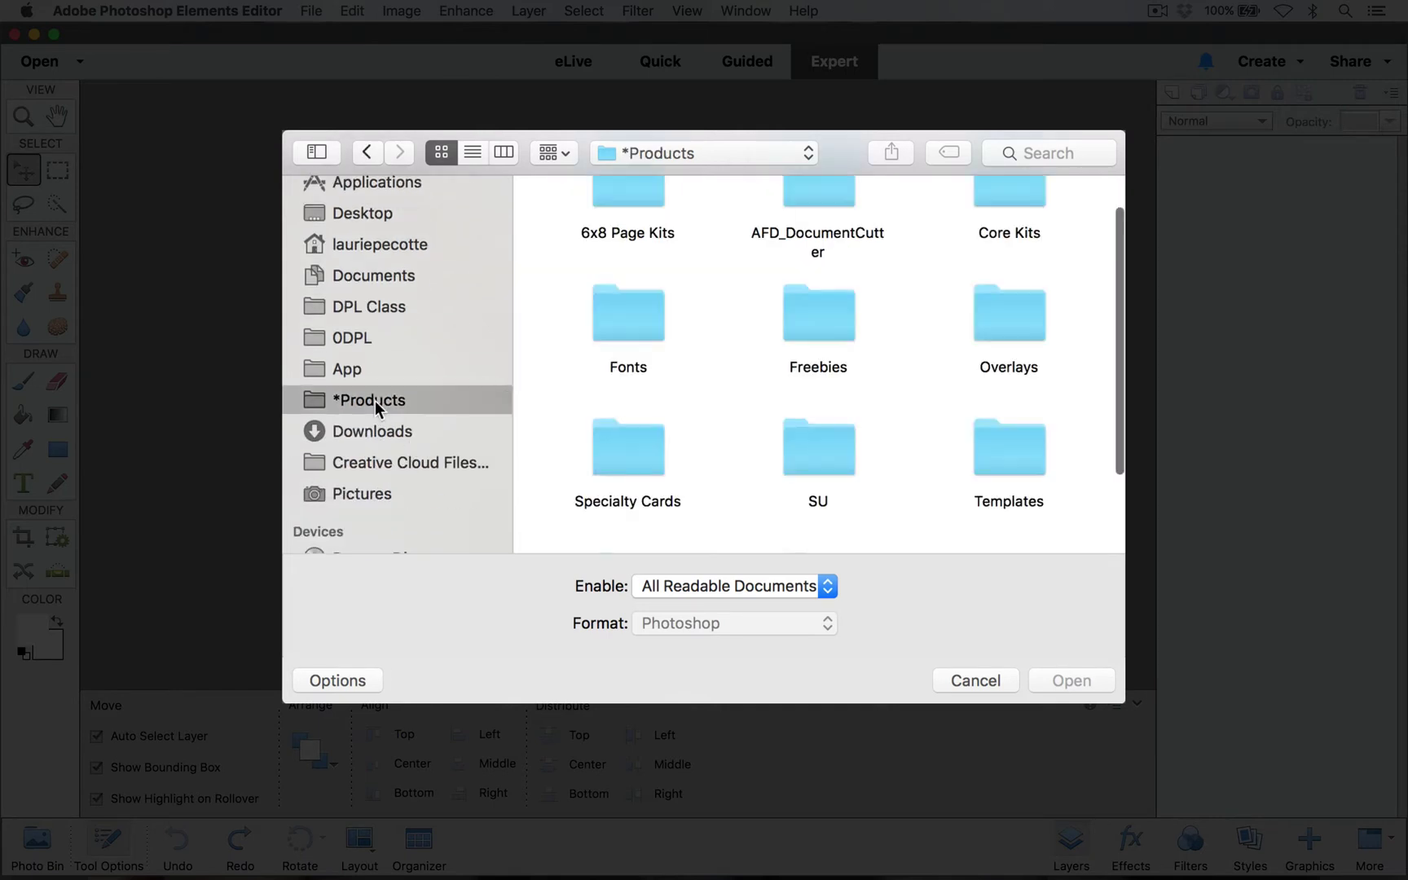
double_click(1003, 466)
scroll(904, 383, "up", 3)
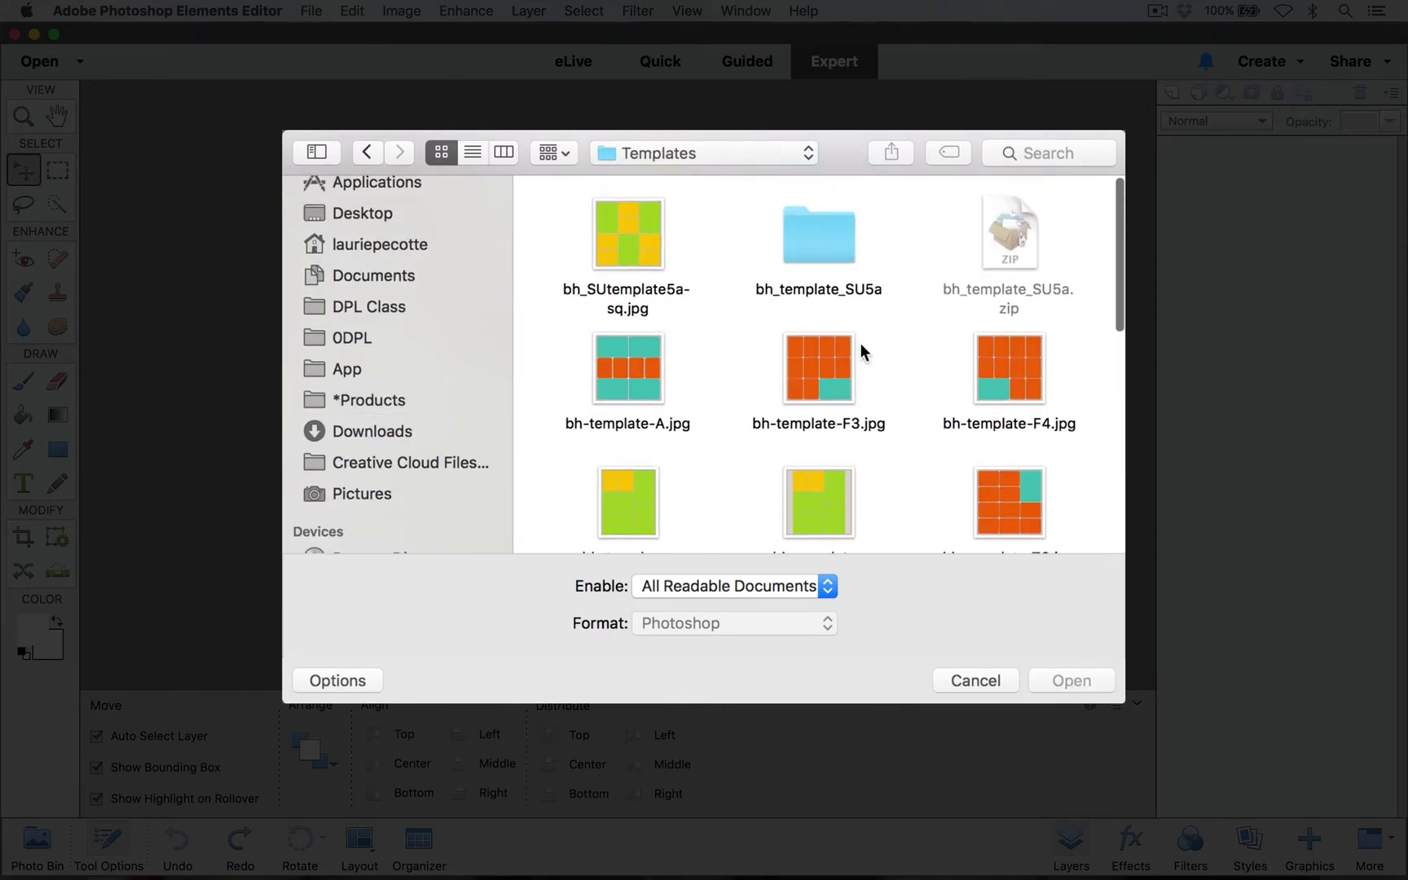
double_click(811, 229)
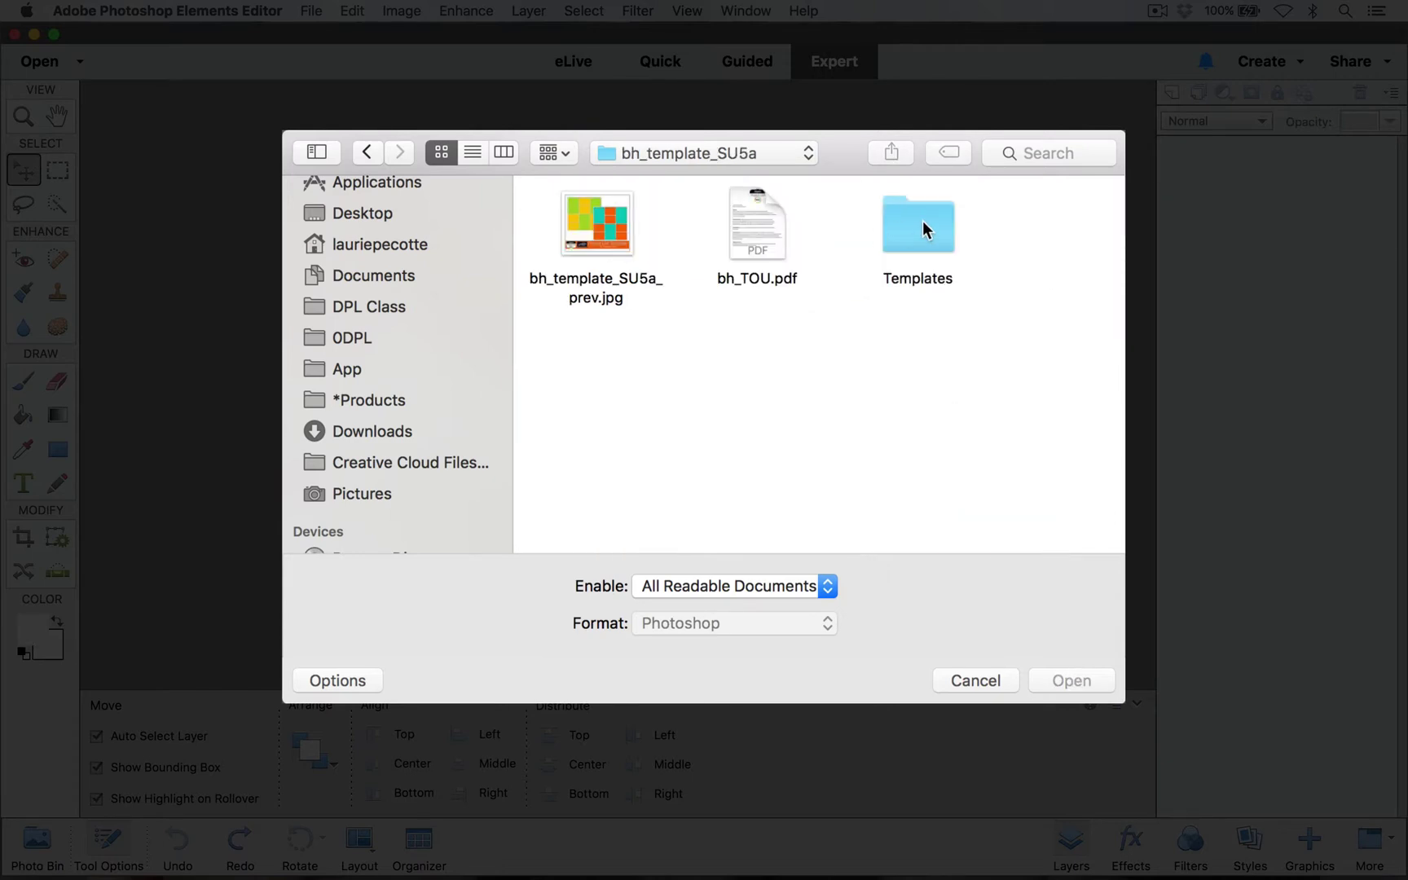
double_click(924, 221)
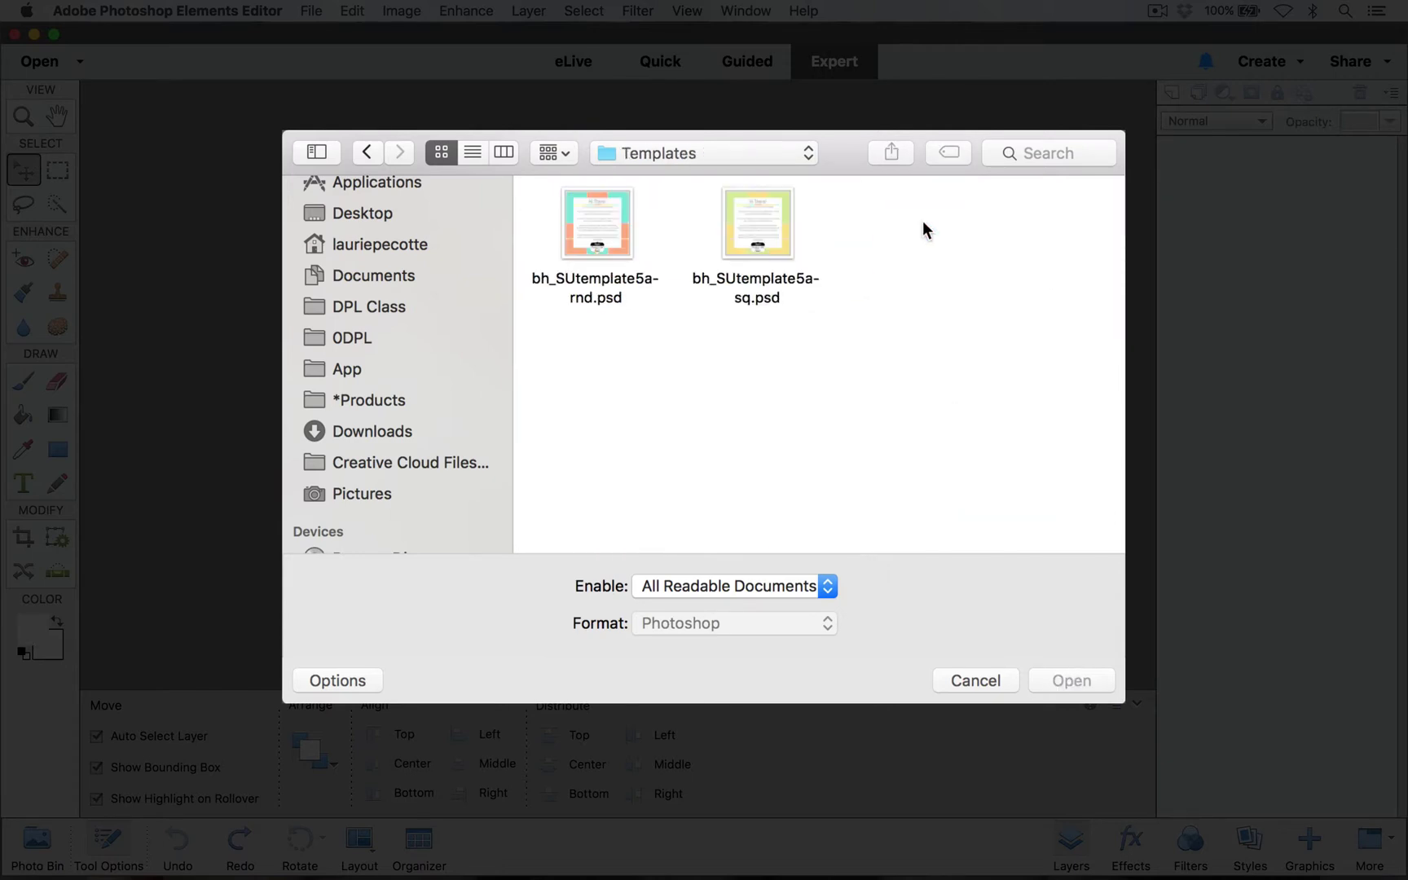
left_click(776, 214)
double_click(776, 203)
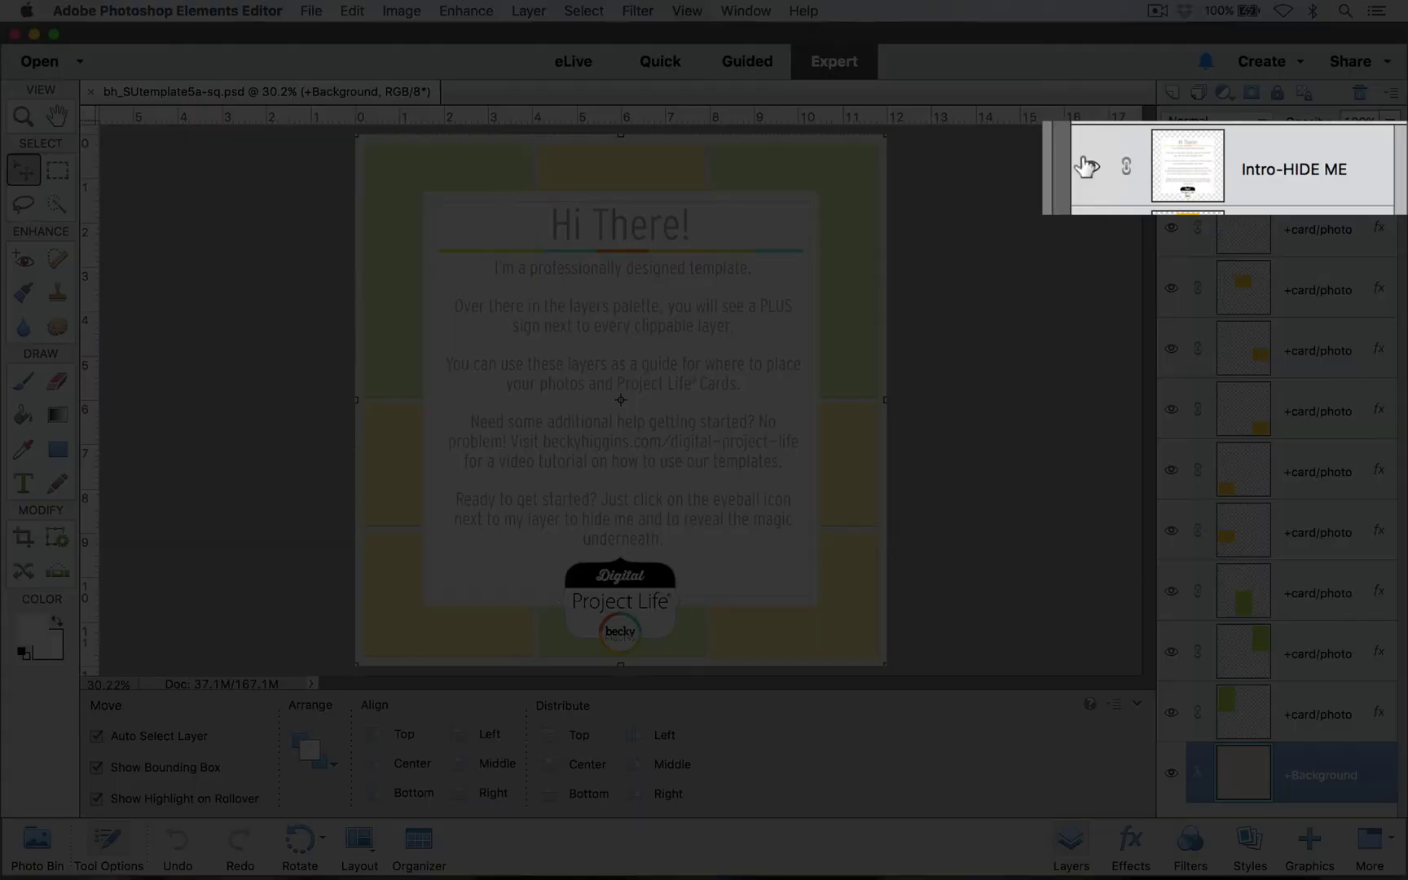
Step: Turn off the Intro-HIDE ME layer's visibility to reveal the green and yellow cards
left_click(1171, 169)
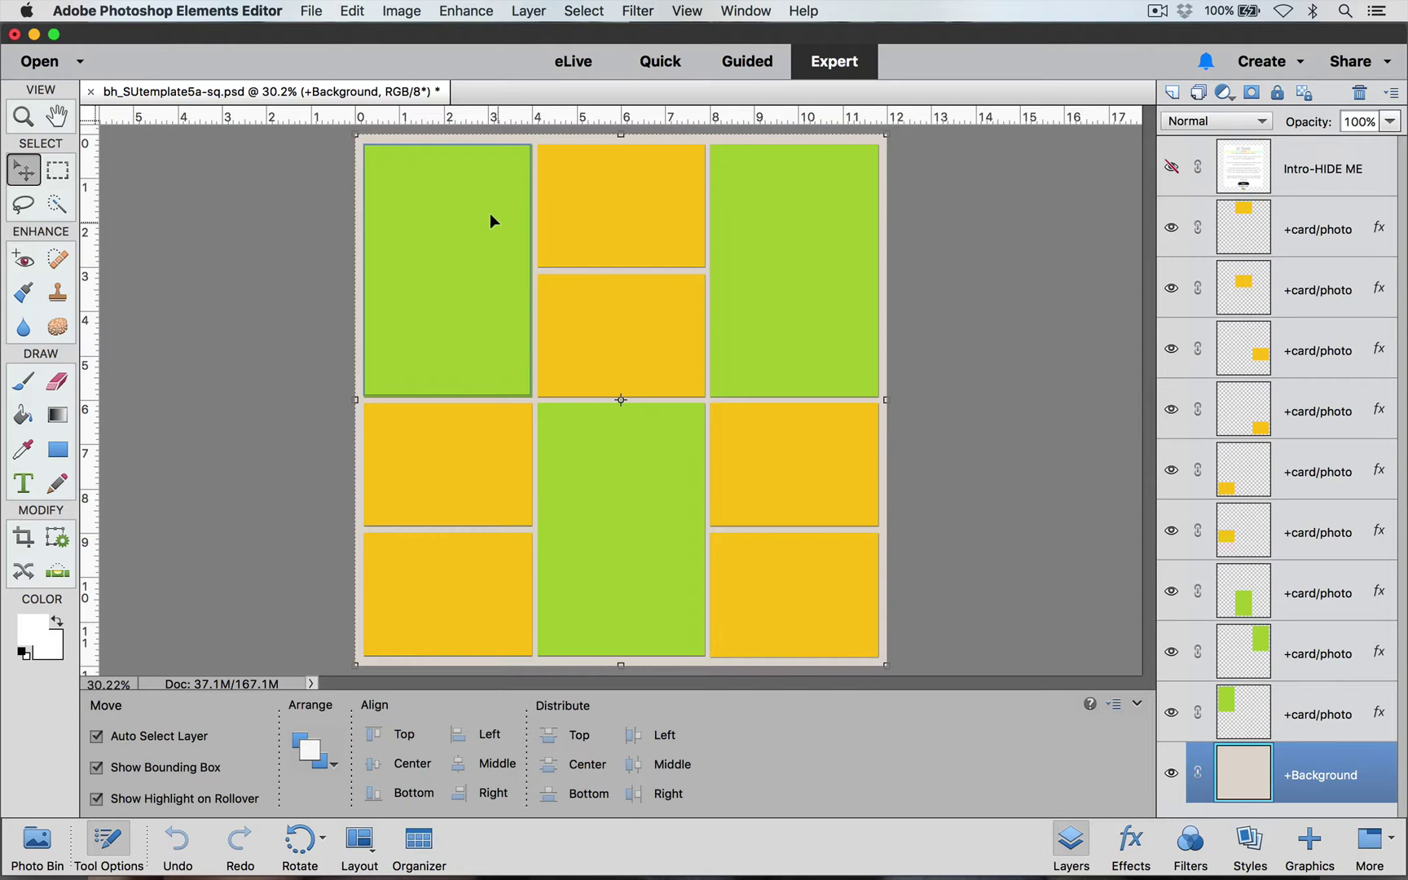
Step: Try rotating the whole layout 90° left, then undo the rotation
left_click(418, 10)
mouse_move(431, 34)
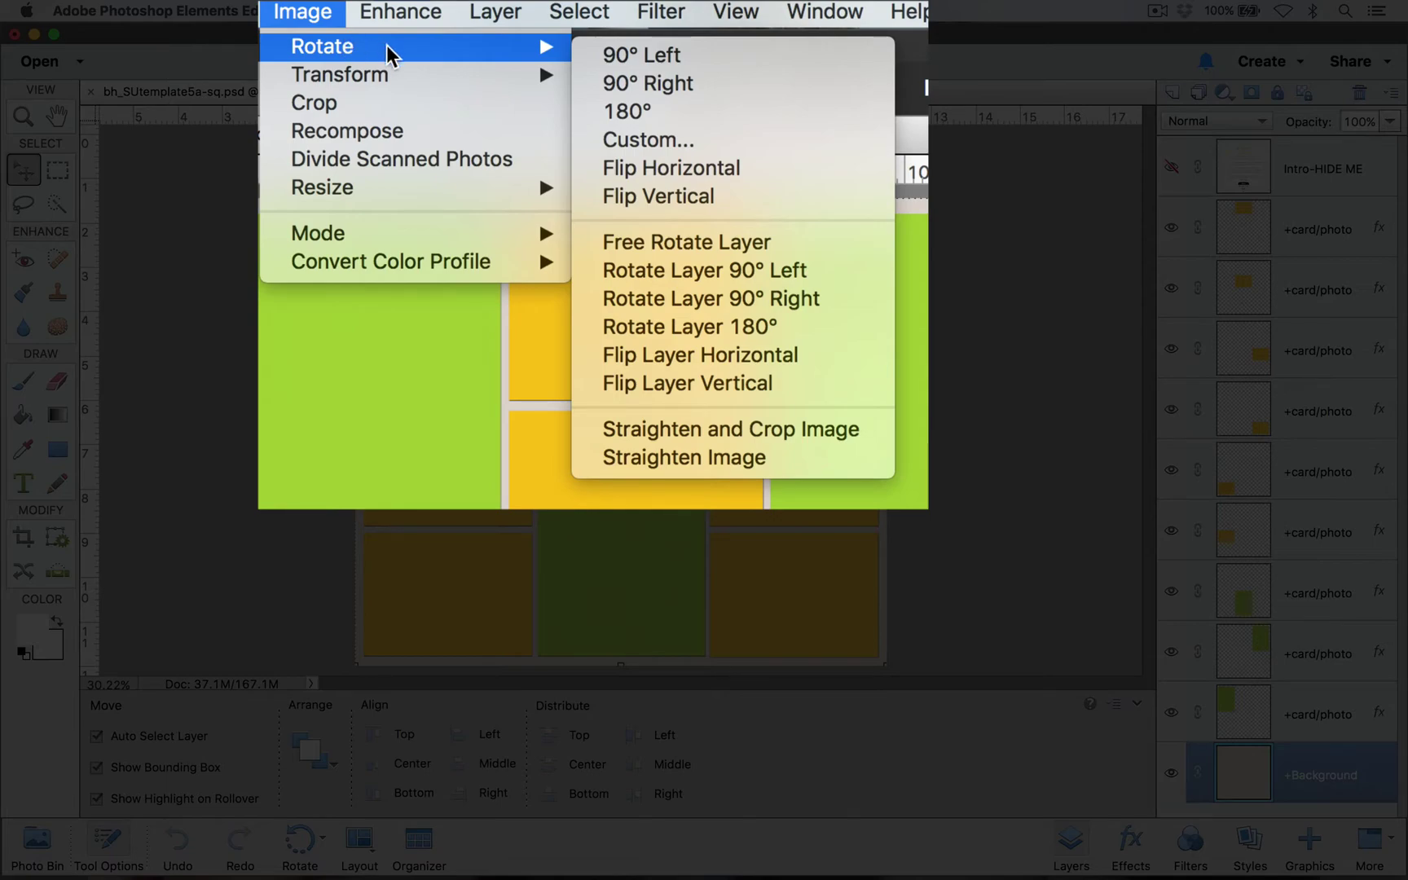
left_click(617, 55)
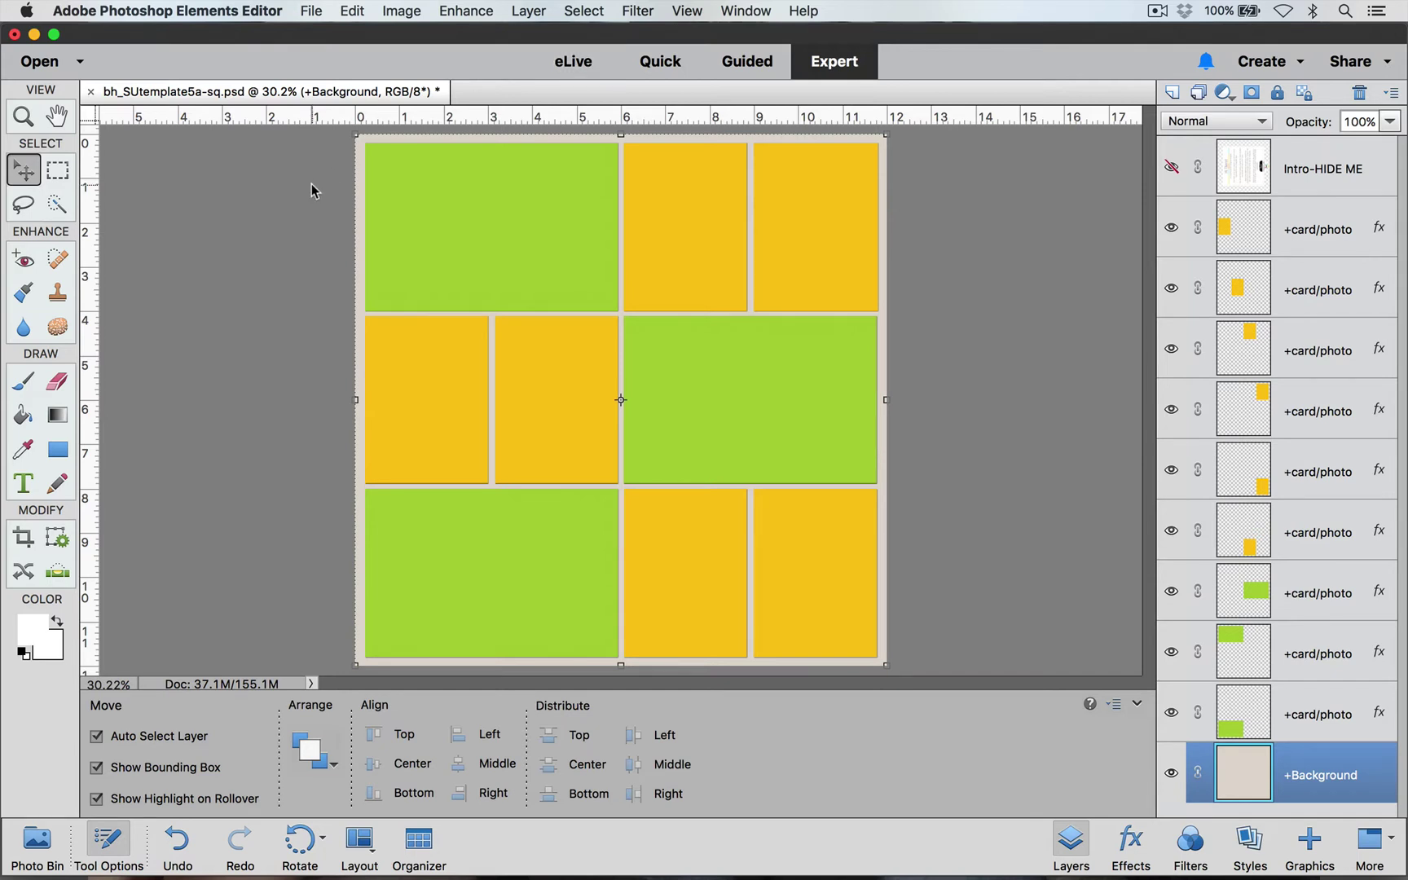
key("super+z")
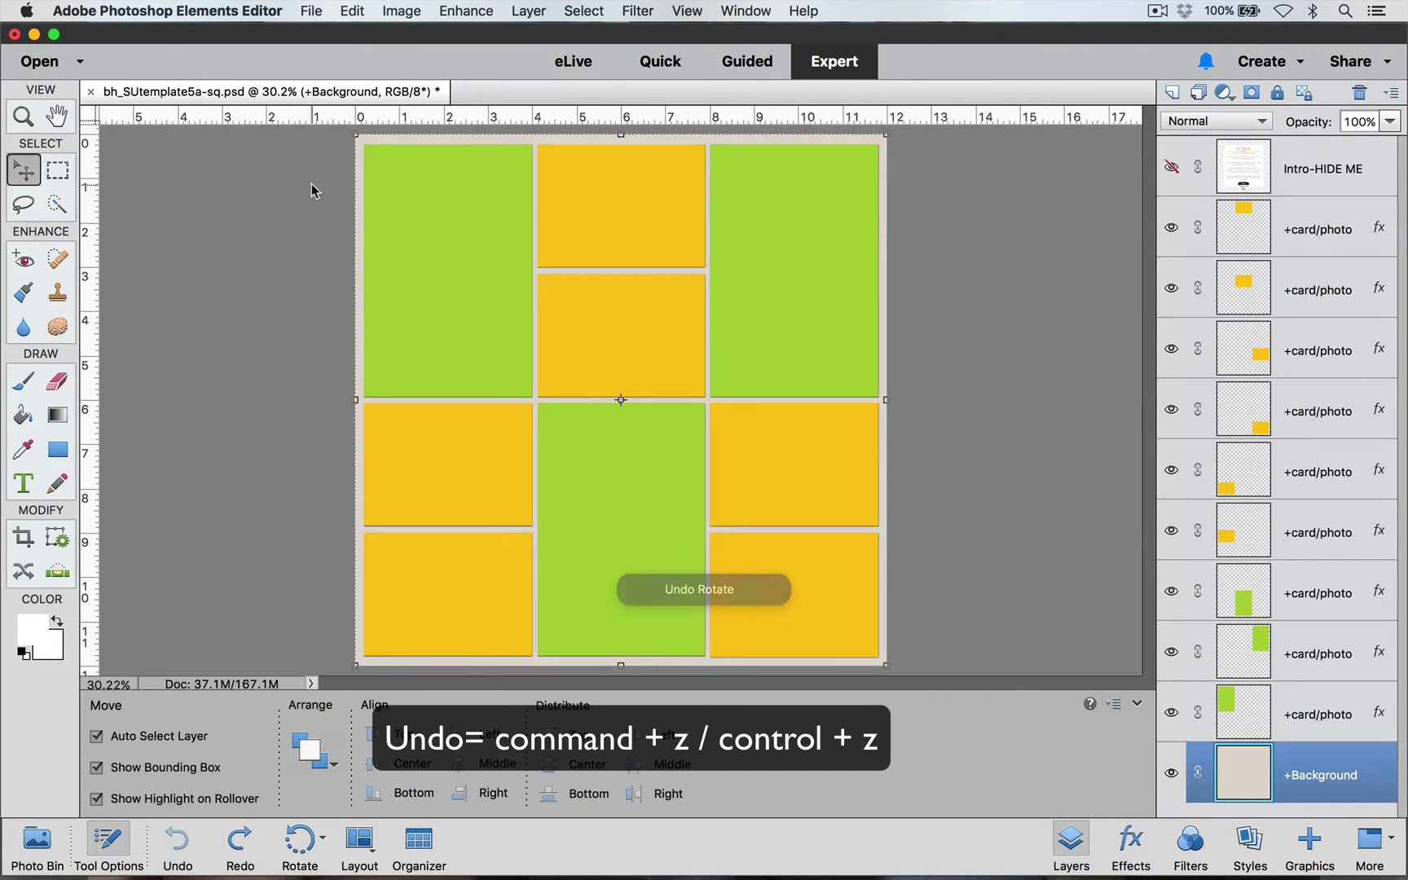
left_click(391, 12)
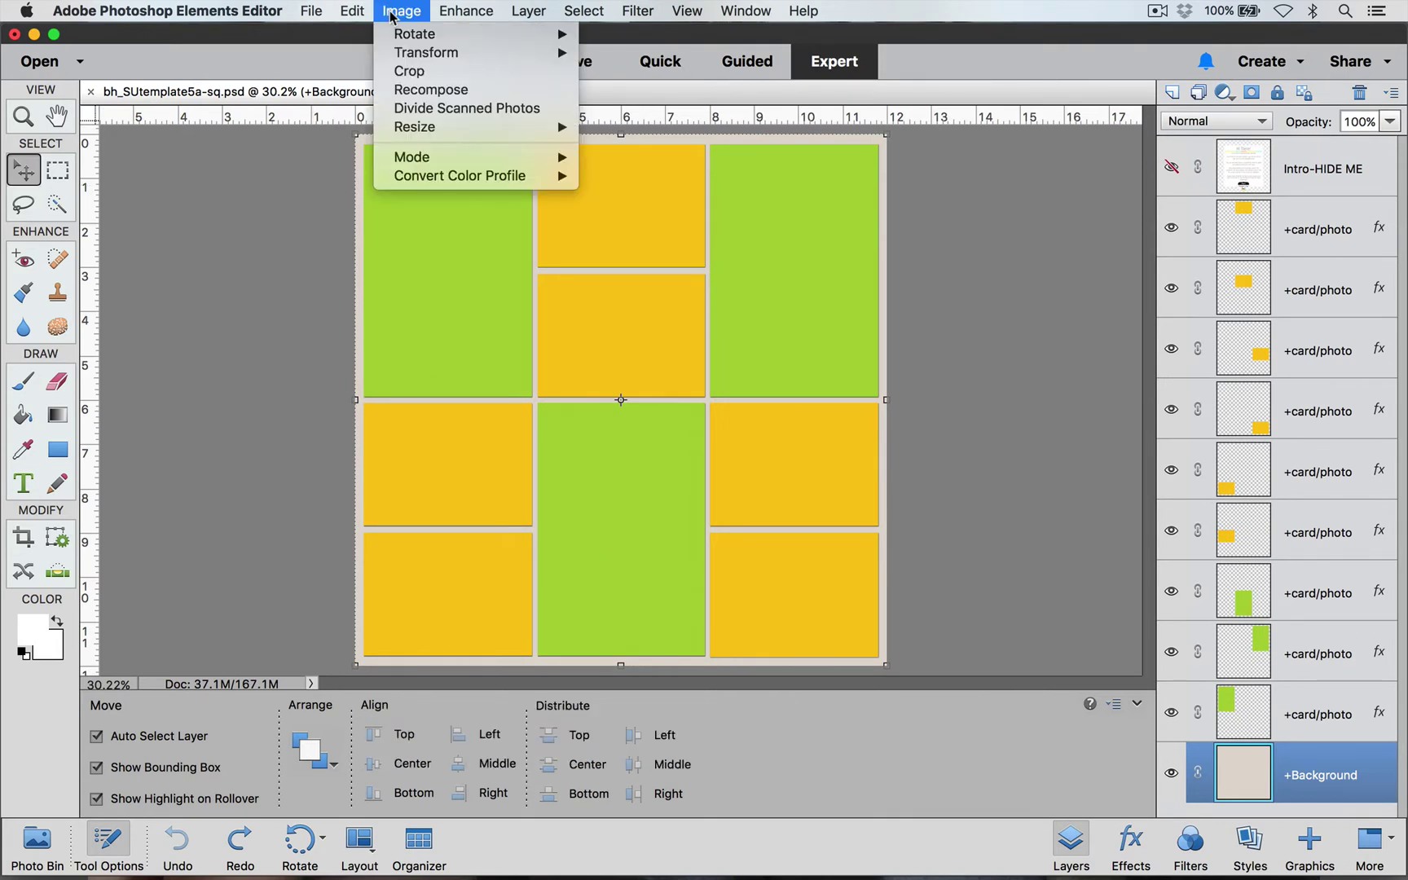
mouse_move(408, 34)
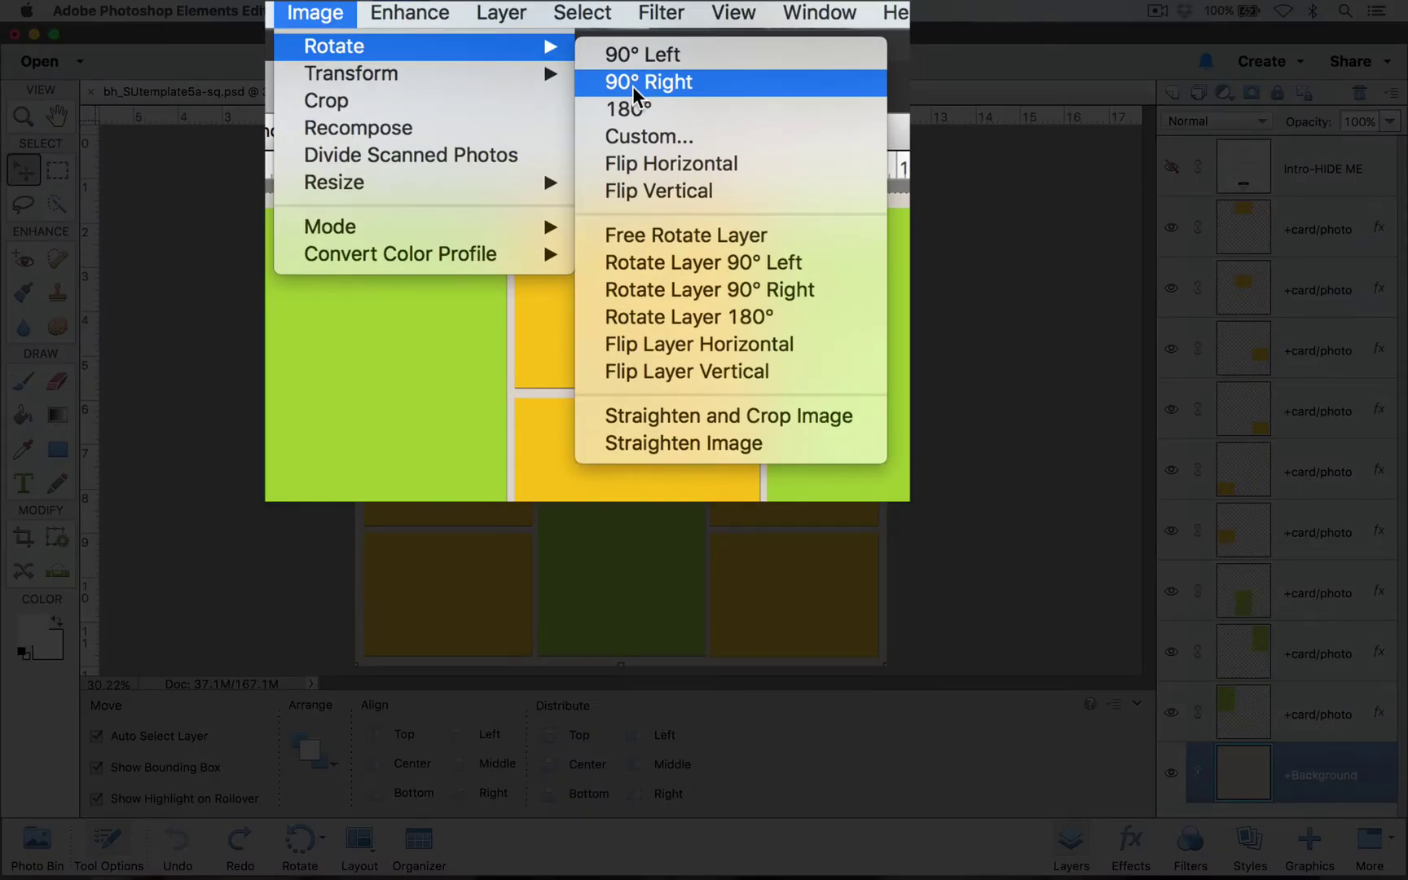
left_click(632, 85)
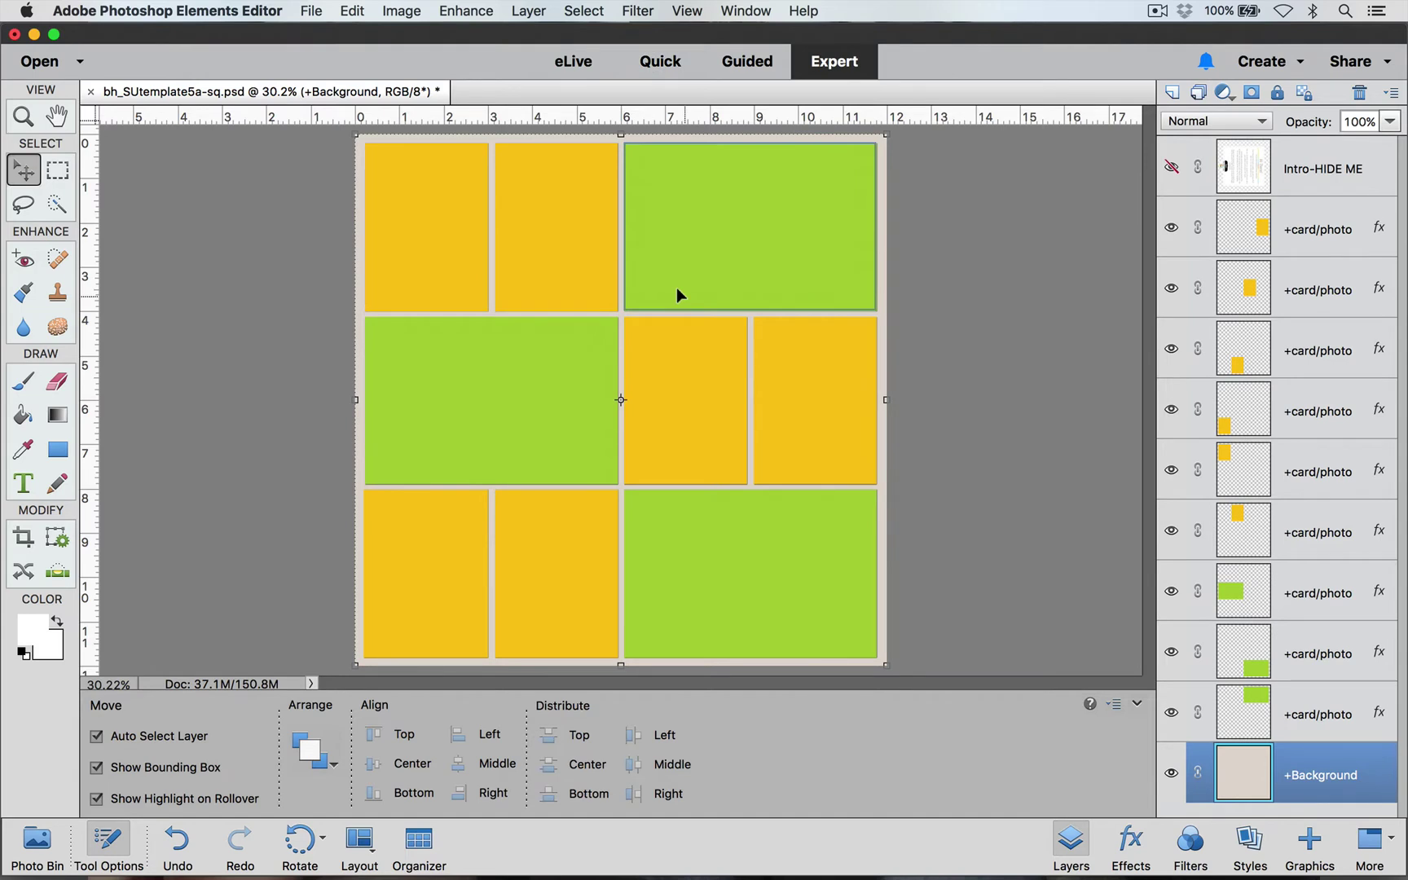
key("super+z")
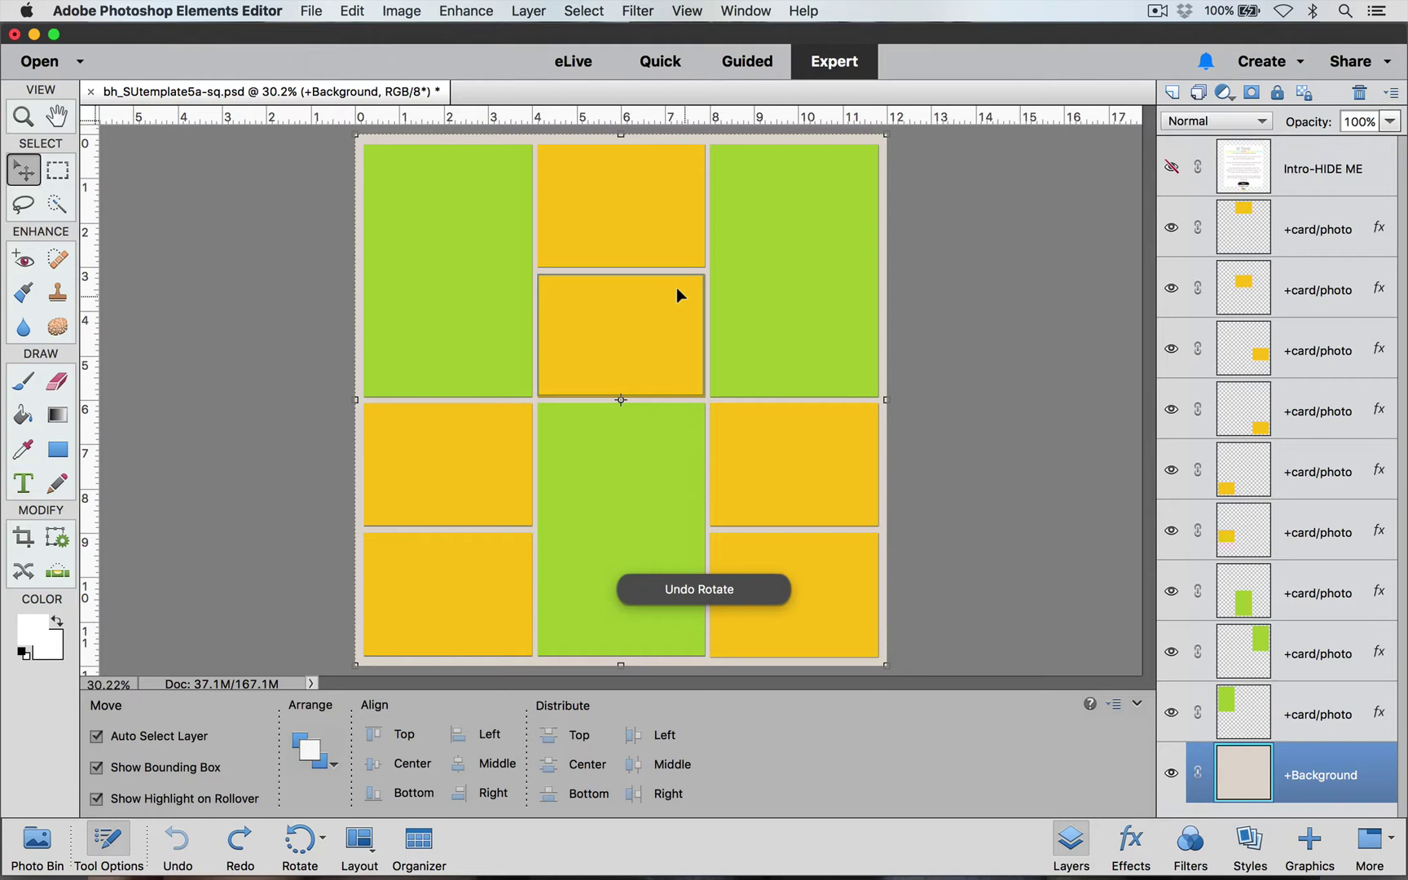
Step: Try flipping the whole layout vertically, then undo the flip
left_click(404, 11)
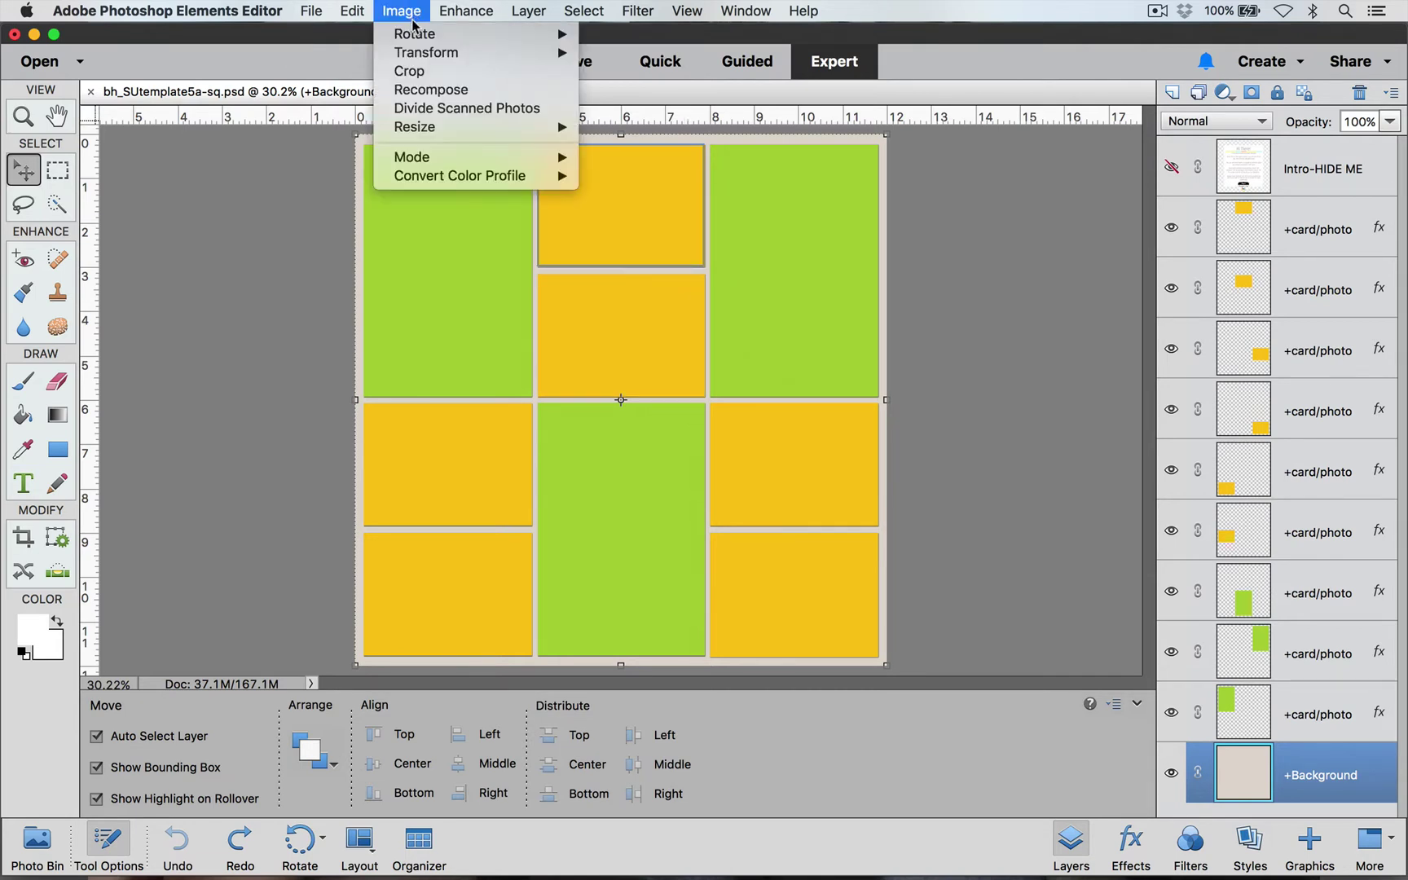
mouse_move(420, 32)
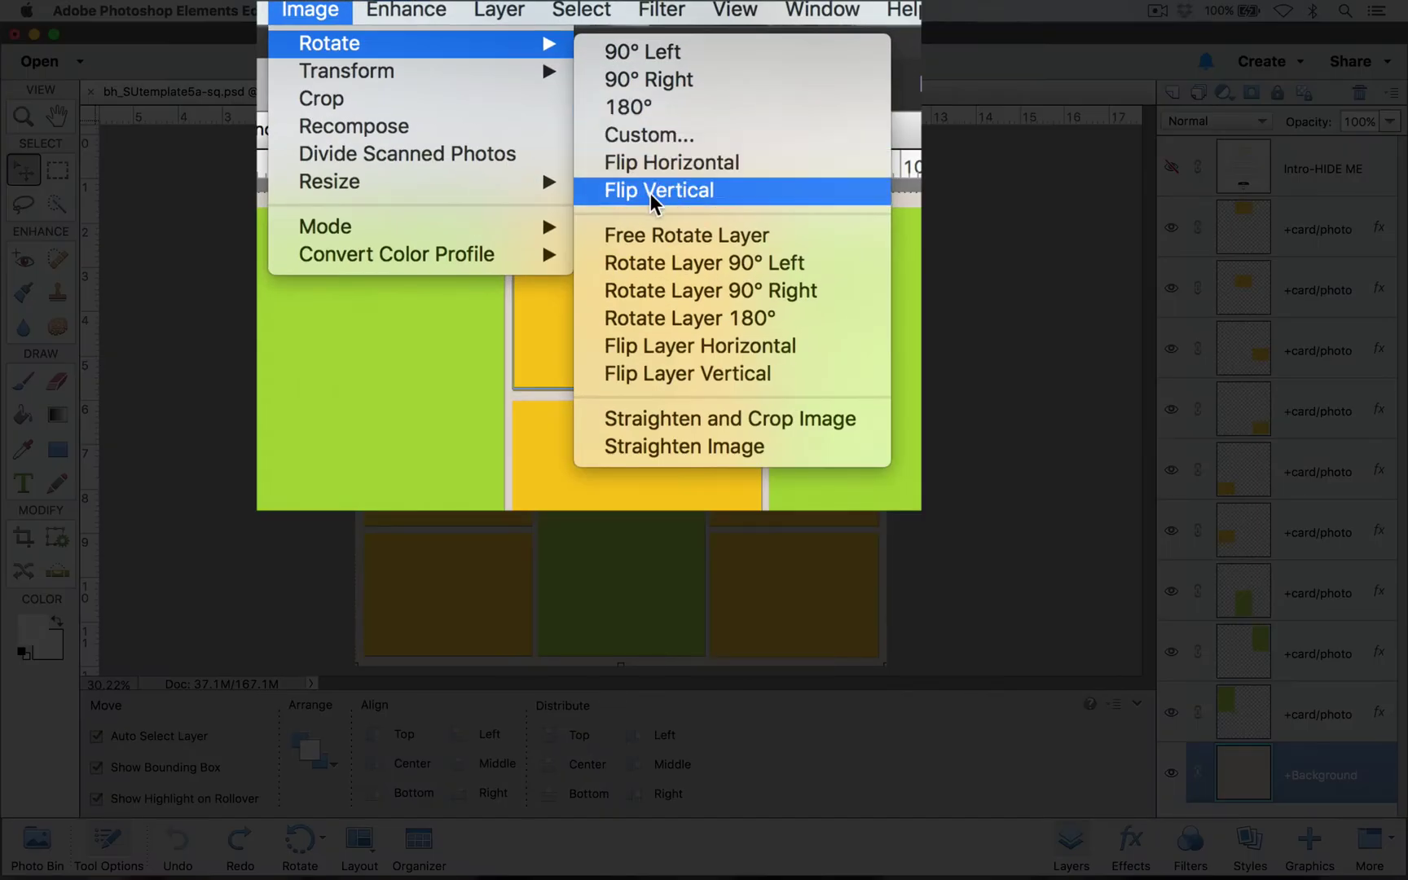
left_click(650, 195)
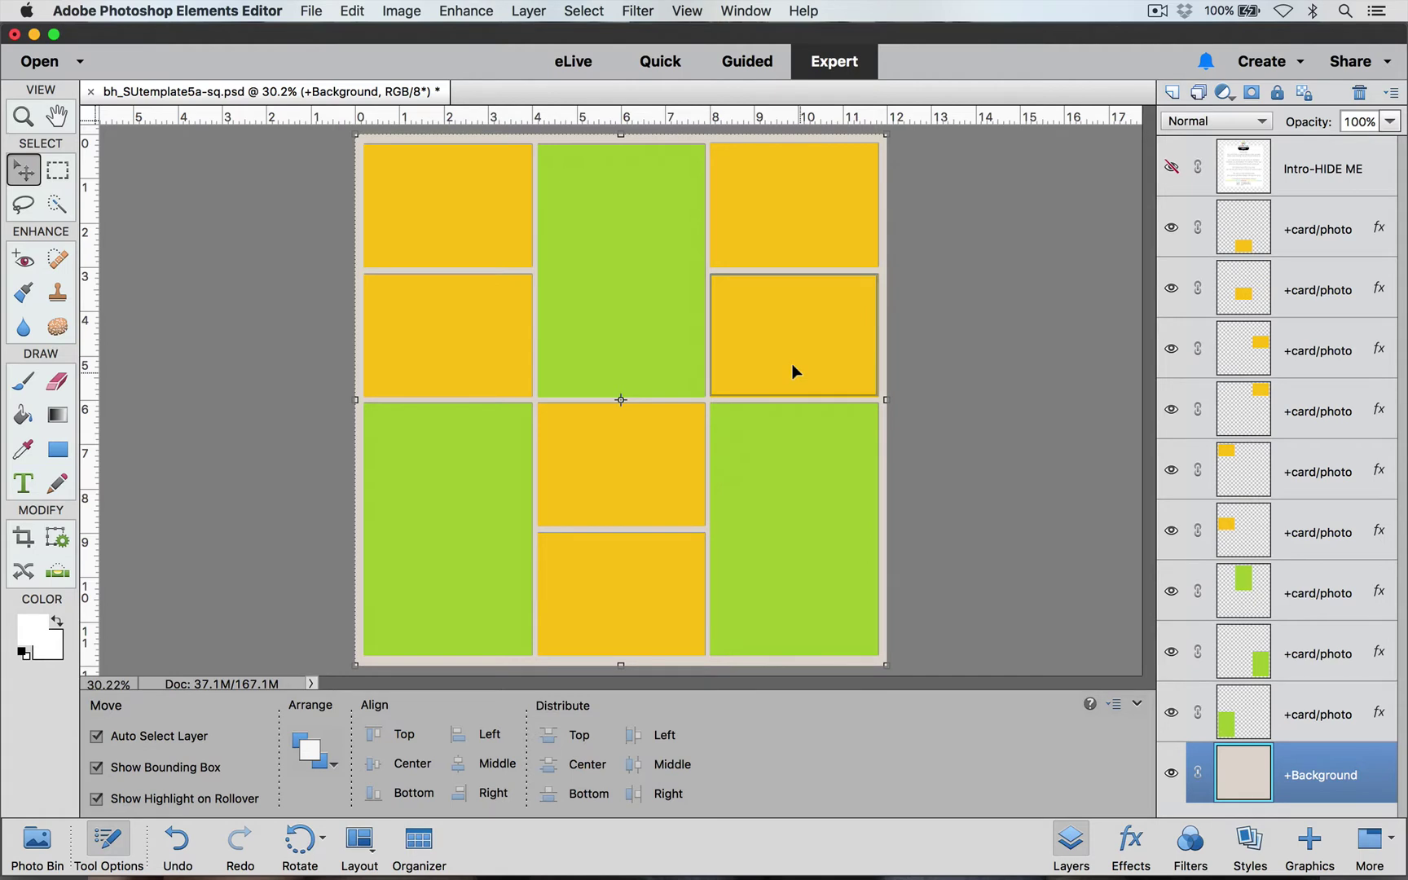
key("super+z")
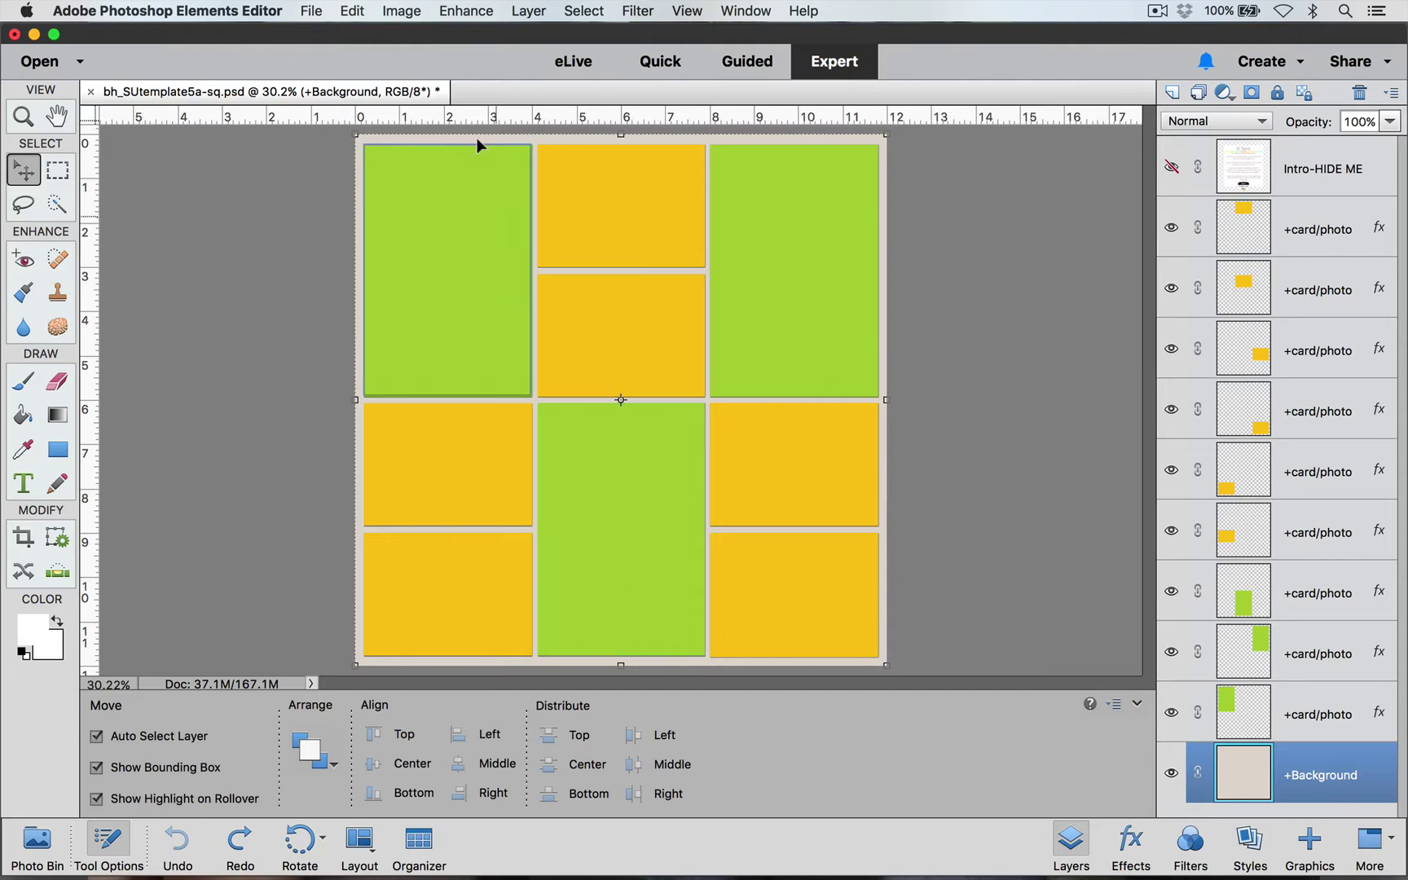
Step: Rotate the entire template 90° right so the cards form three horizontal rows
left_click(412, 15)
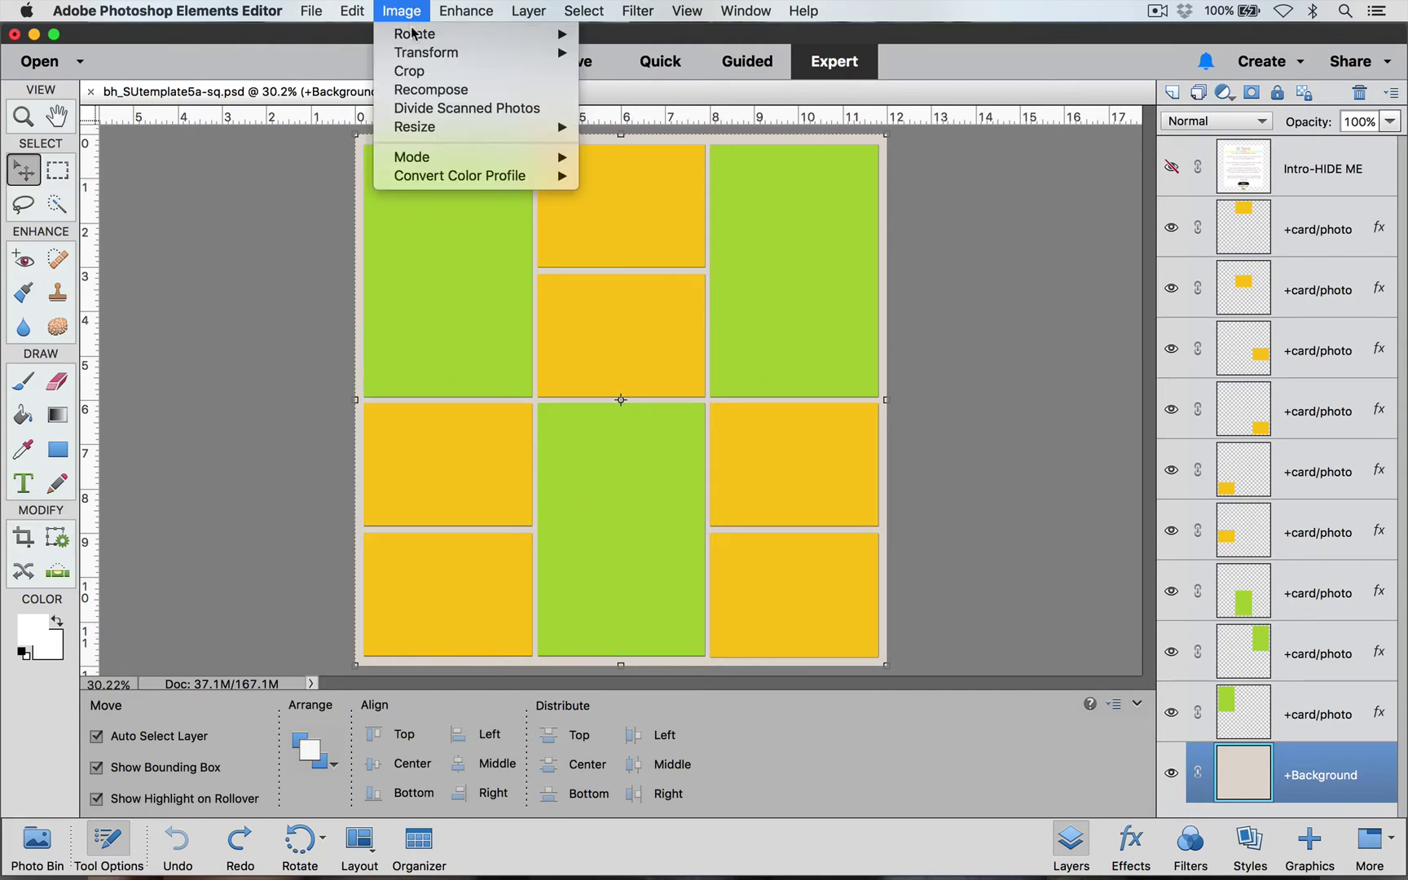
mouse_move(413, 33)
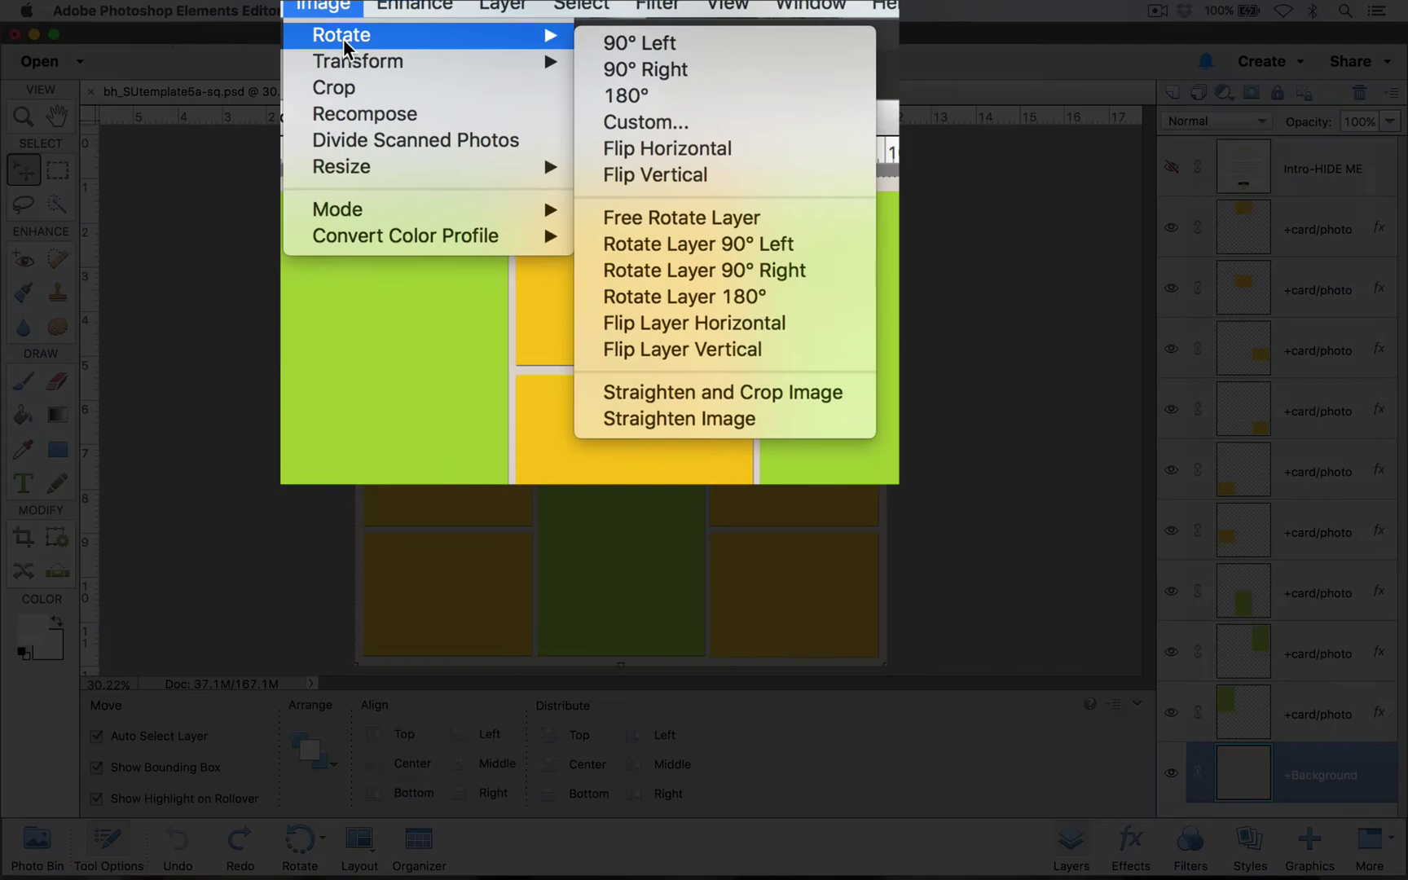
left_click(606, 69)
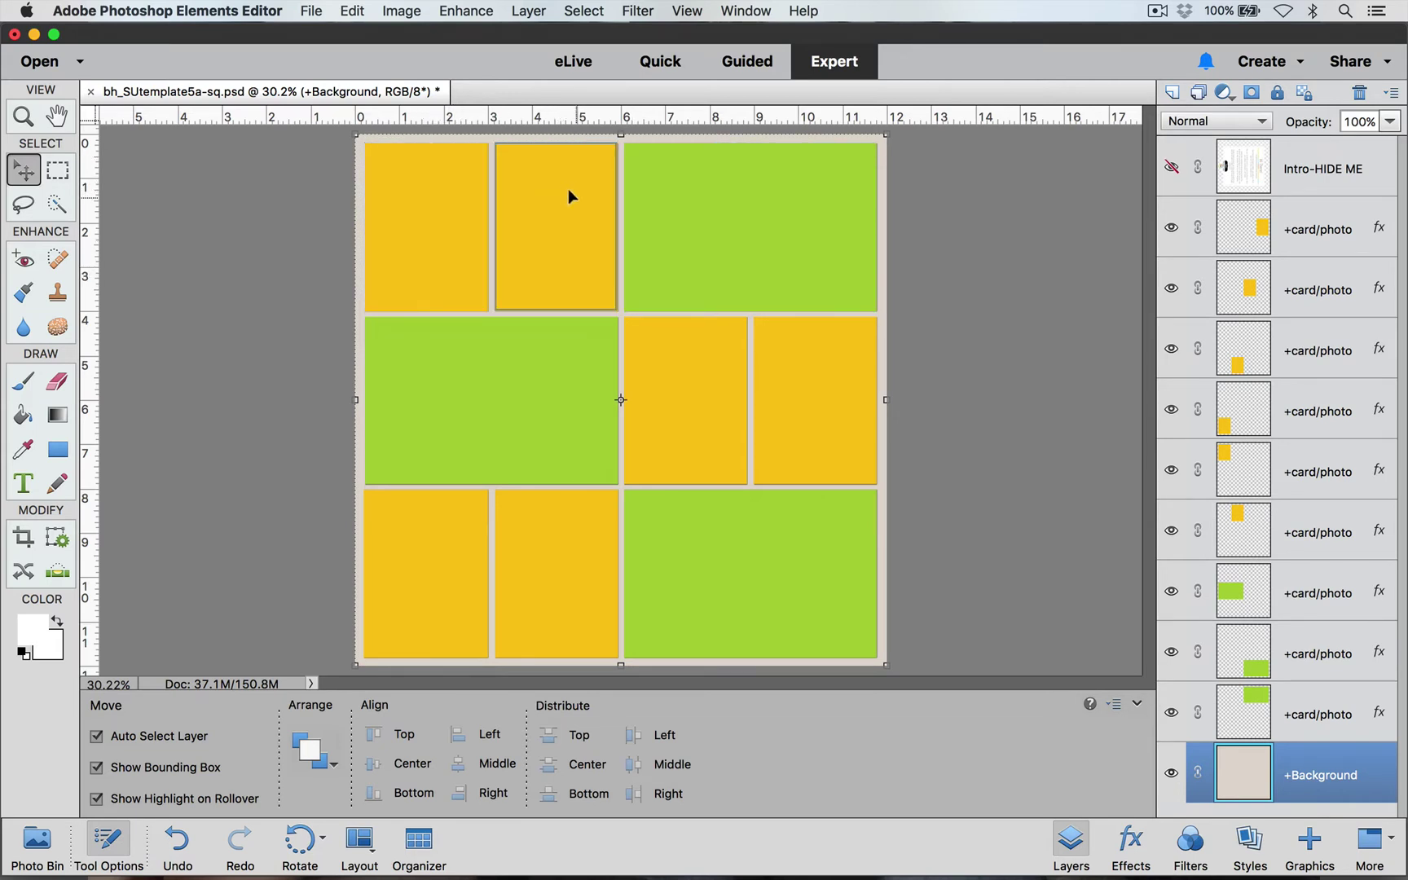
Step: Hide the top-left and top yellow card layers, emptying the upper-left corner
left_click(439, 208)
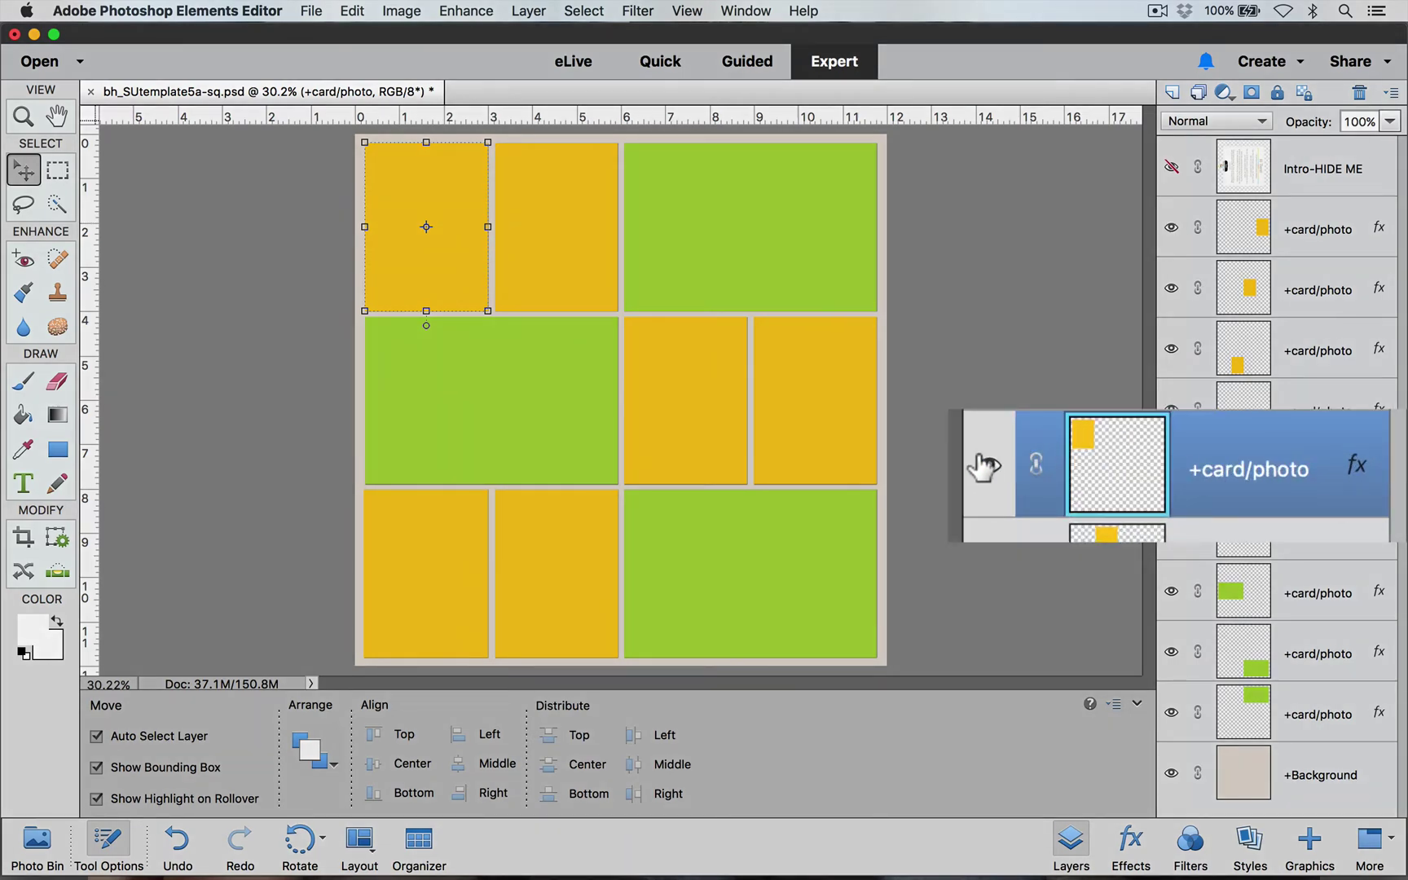
left_click(1170, 470)
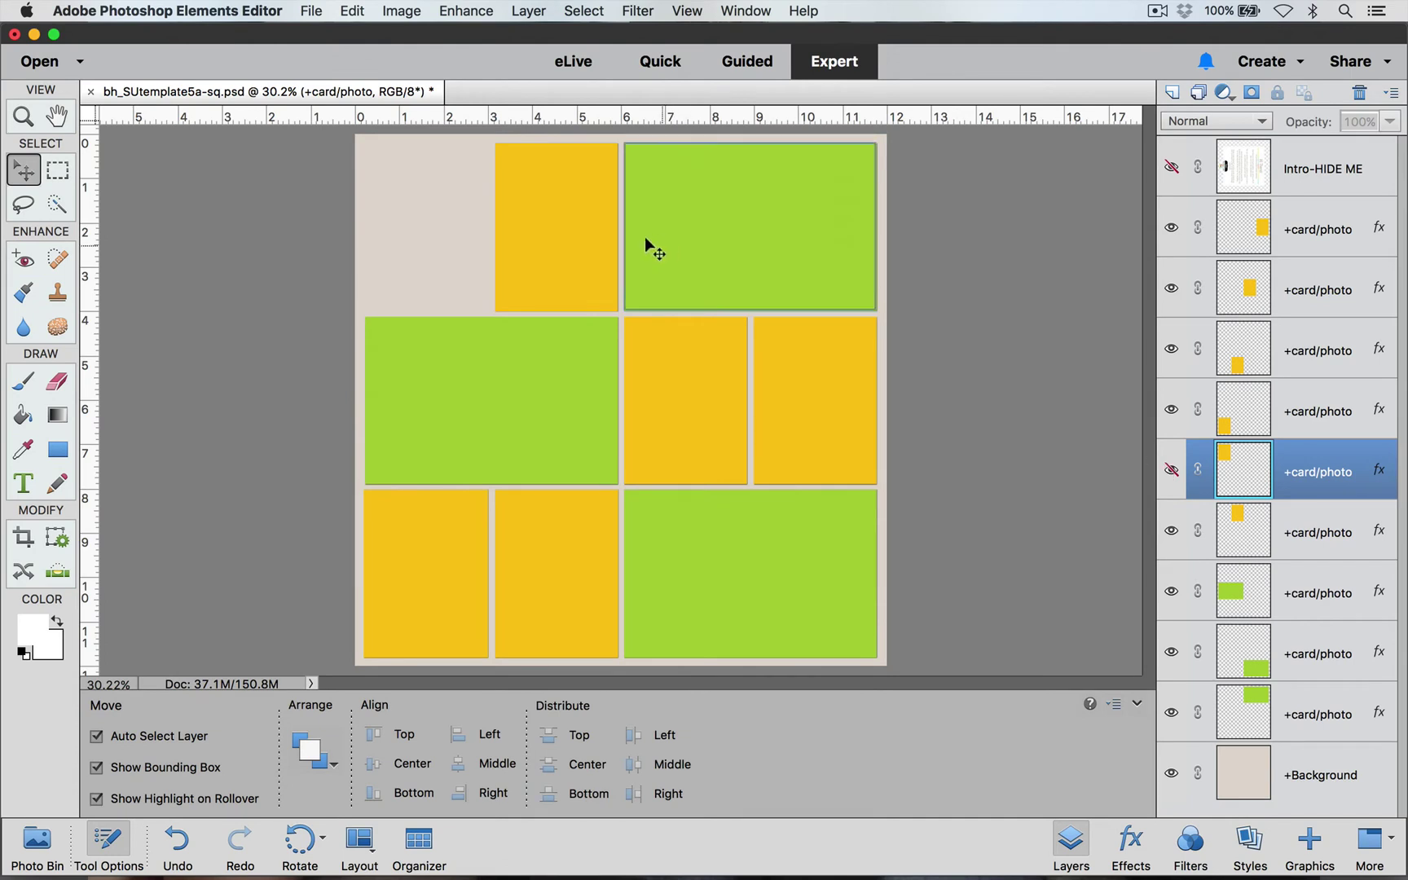
left_click(588, 241)
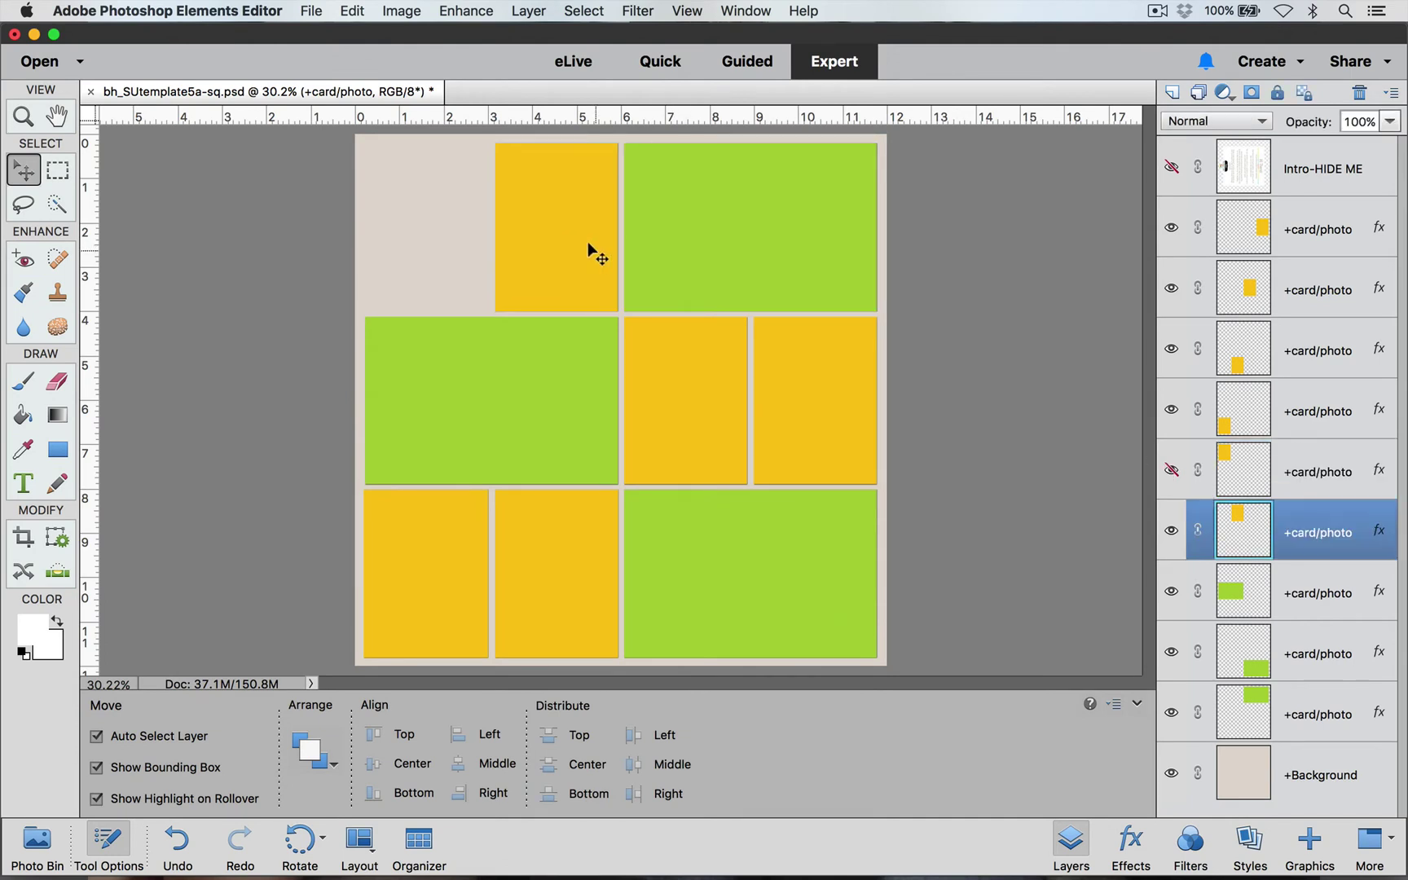
left_click(1171, 530)
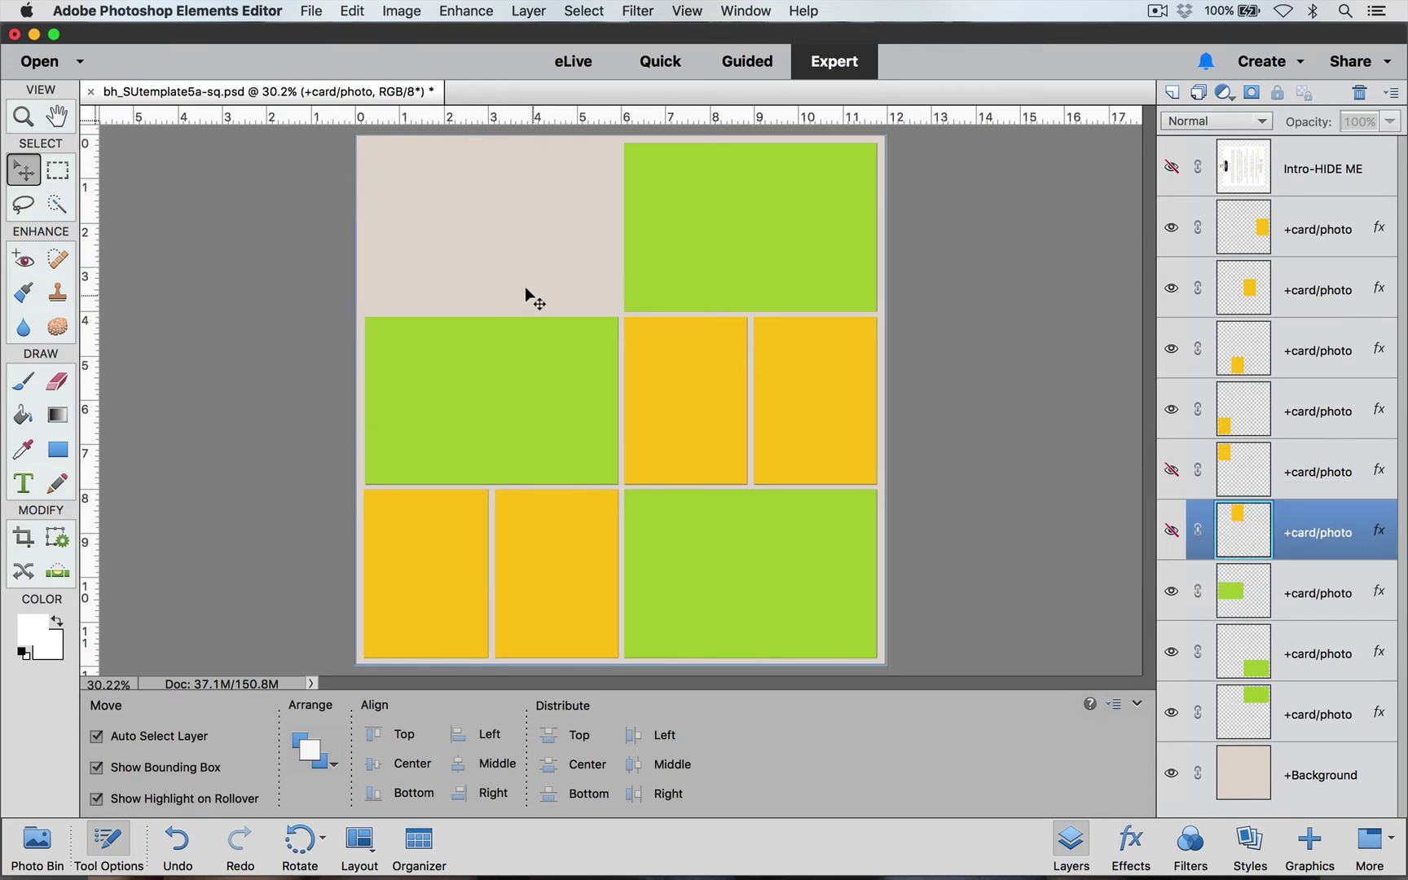
left_click(524, 364)
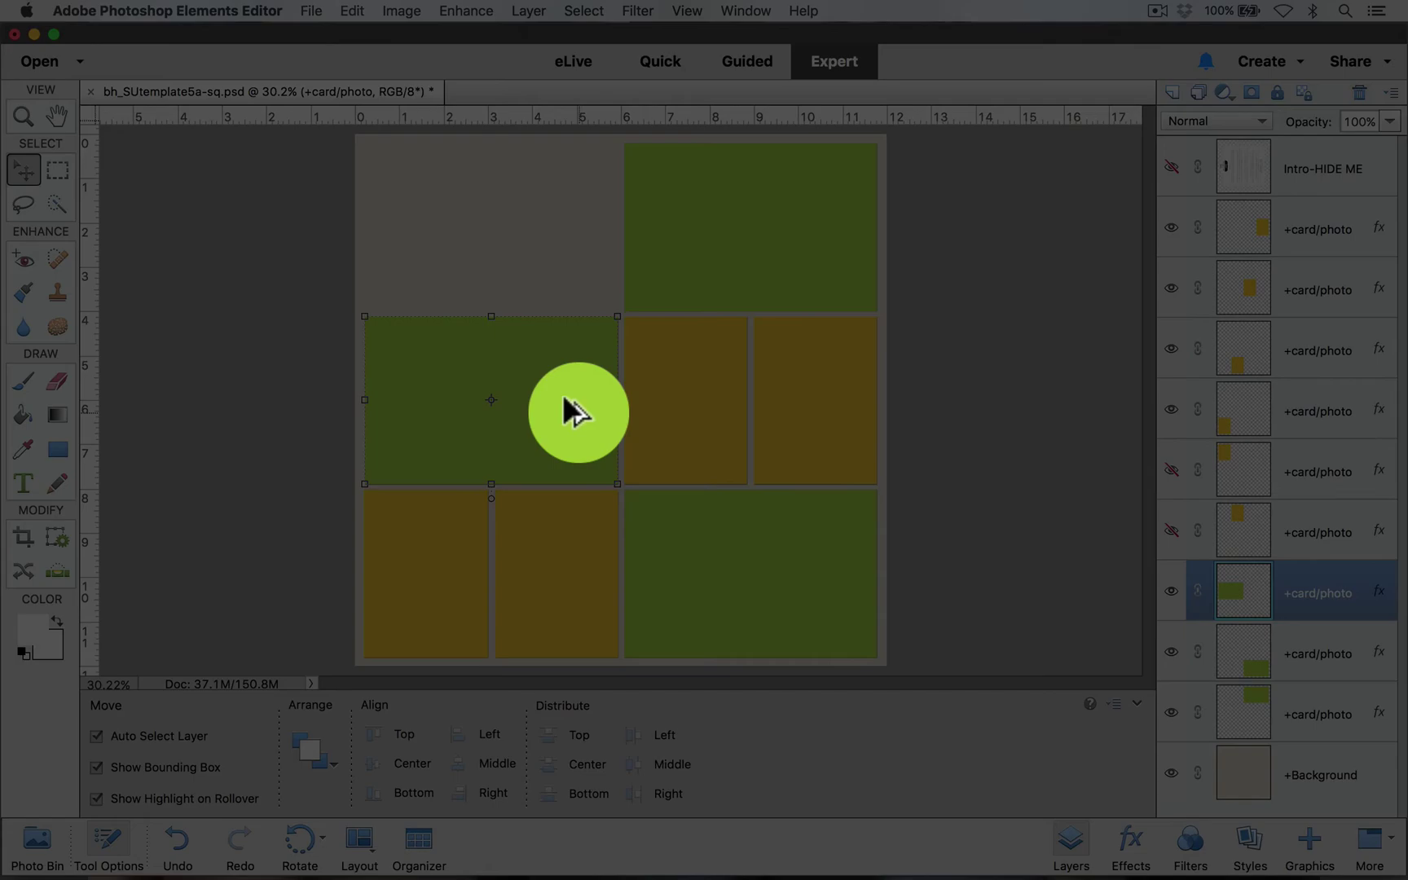
Step: Duplicate the left green card and move the copy straight up into the empty top-left slot
left_click_drag(564, 399, 557, 306)
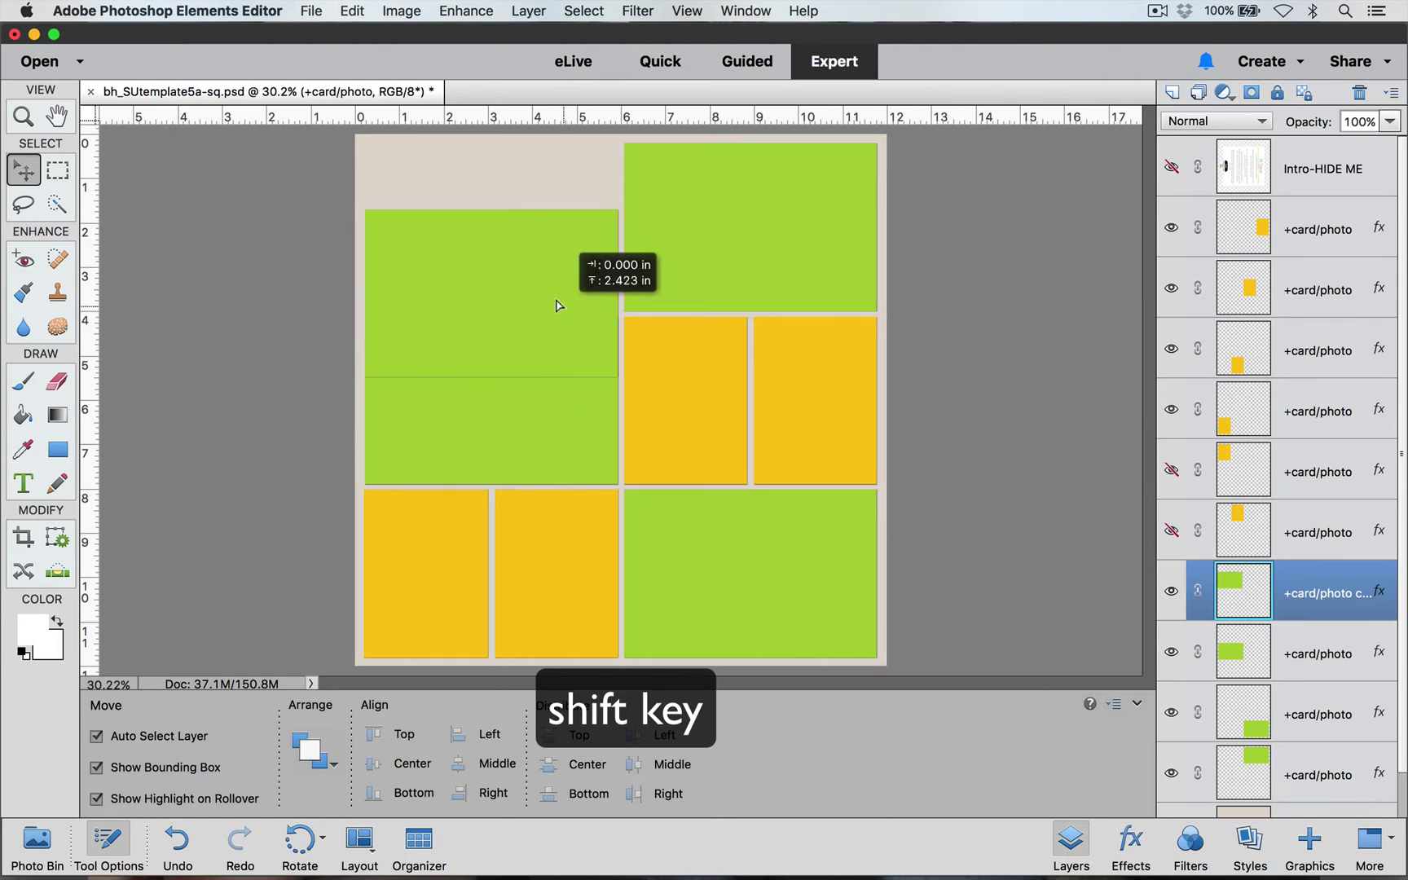
left_click_drag(559, 306, 561, 237)
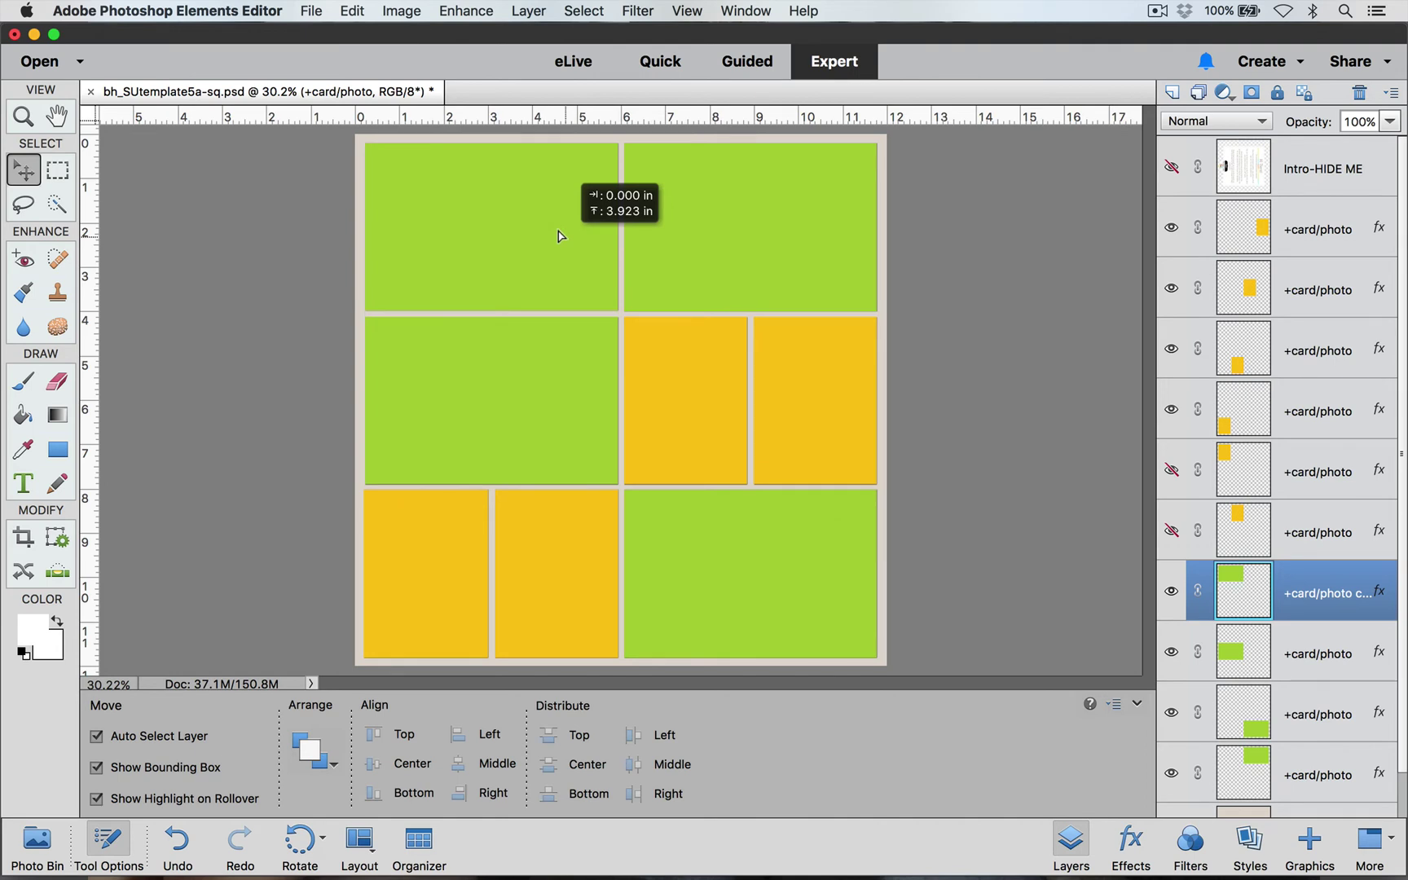
left_click_drag(559, 235, 560, 237)
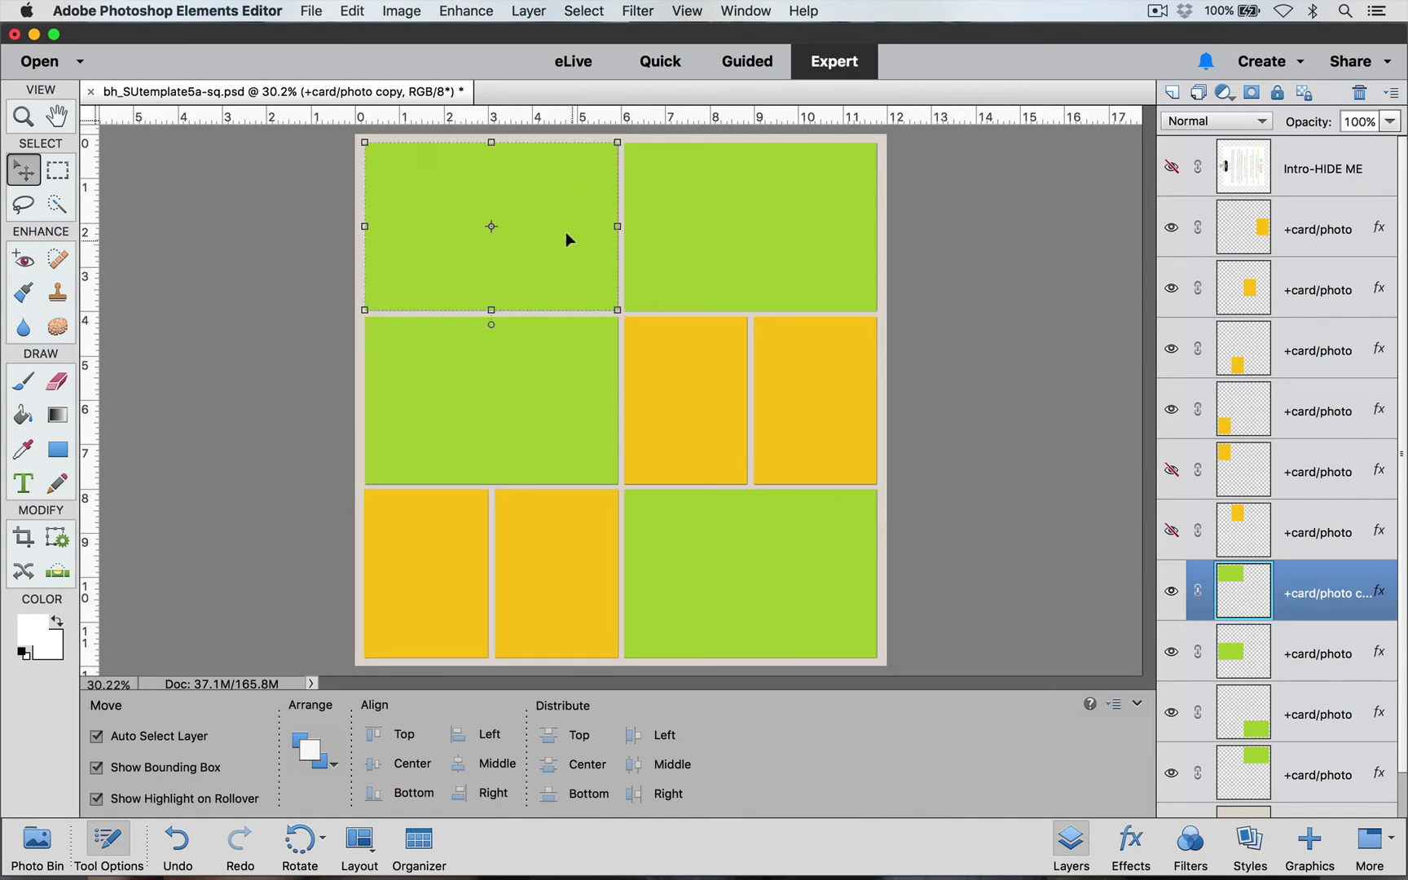
Step: Shift-select the top-right green card alongside the copied top-left card
key("shift")
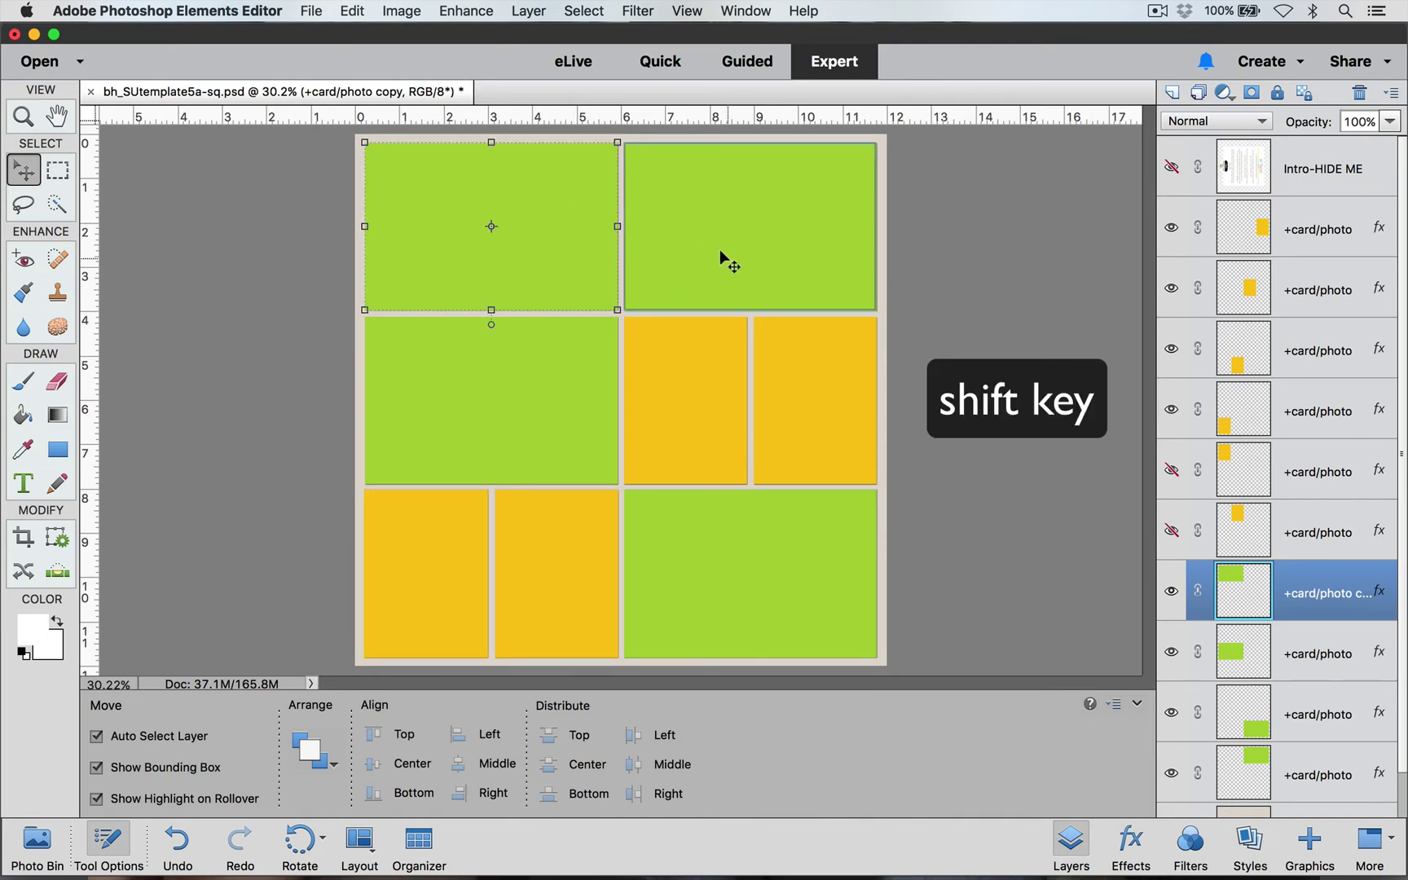
left_click(730, 246, "shift")
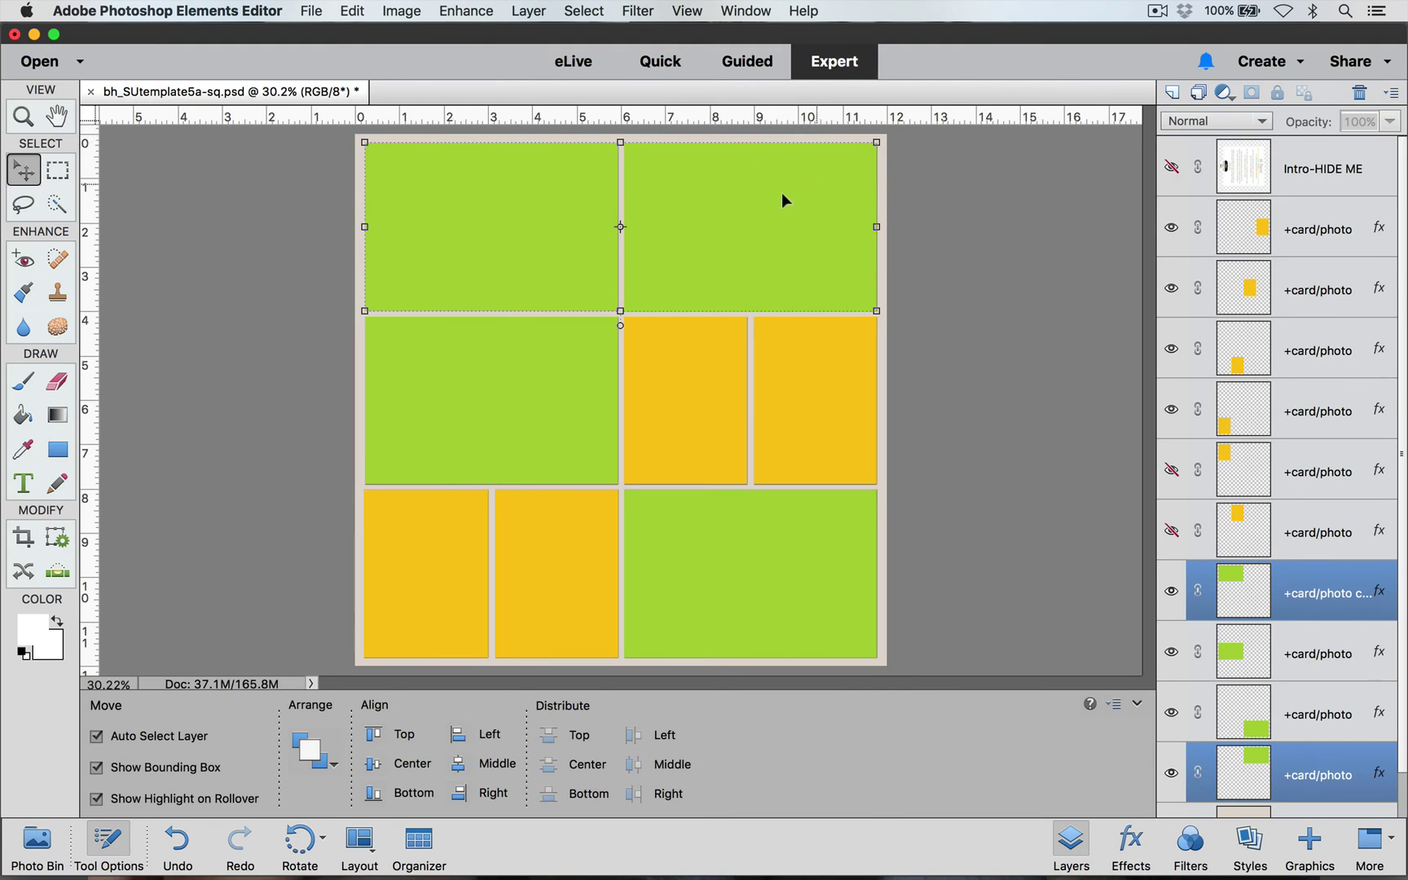
left_click(553, 233)
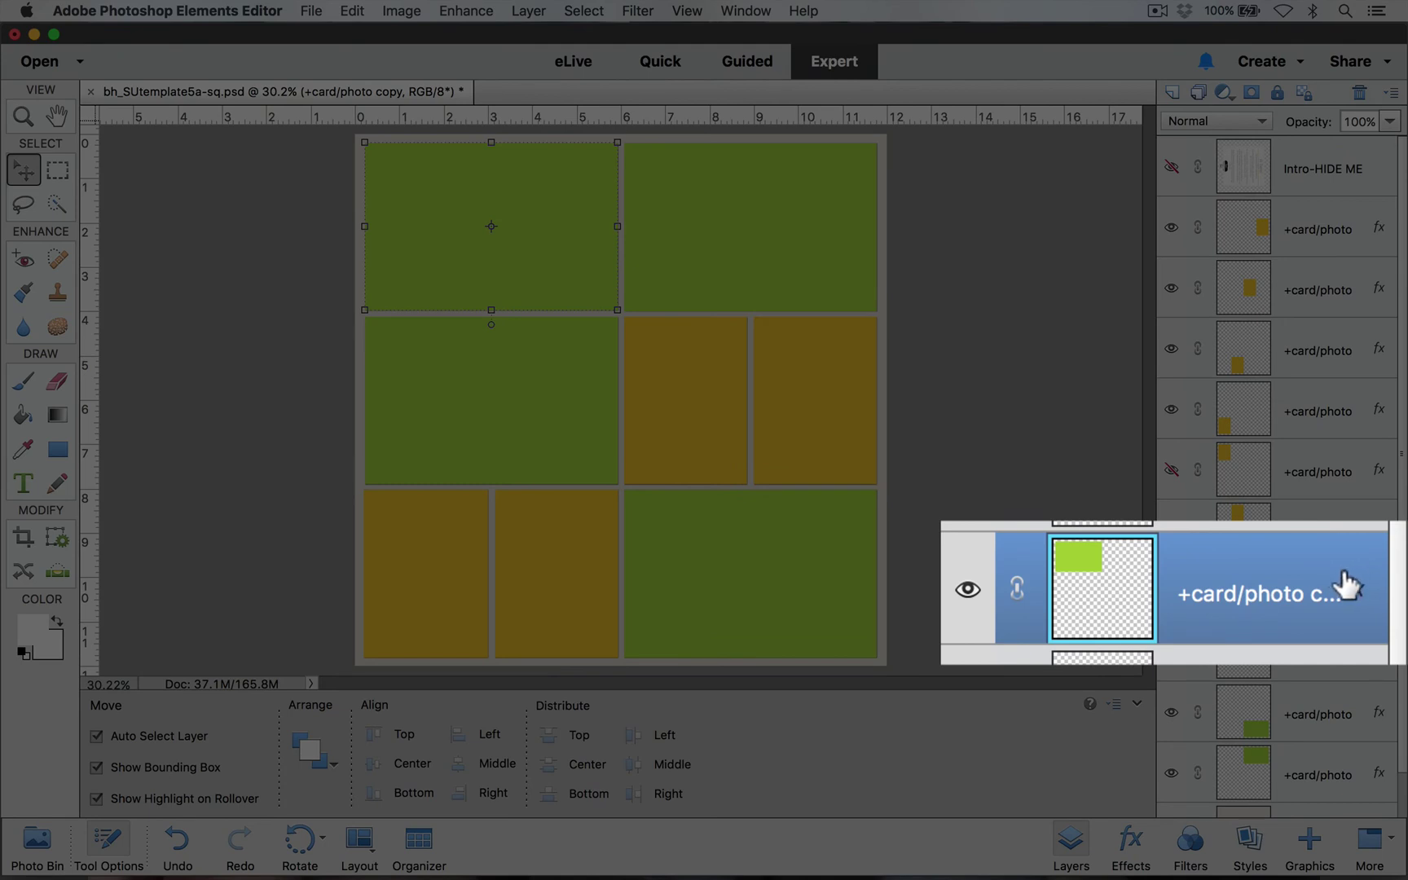
double_click(1372, 590)
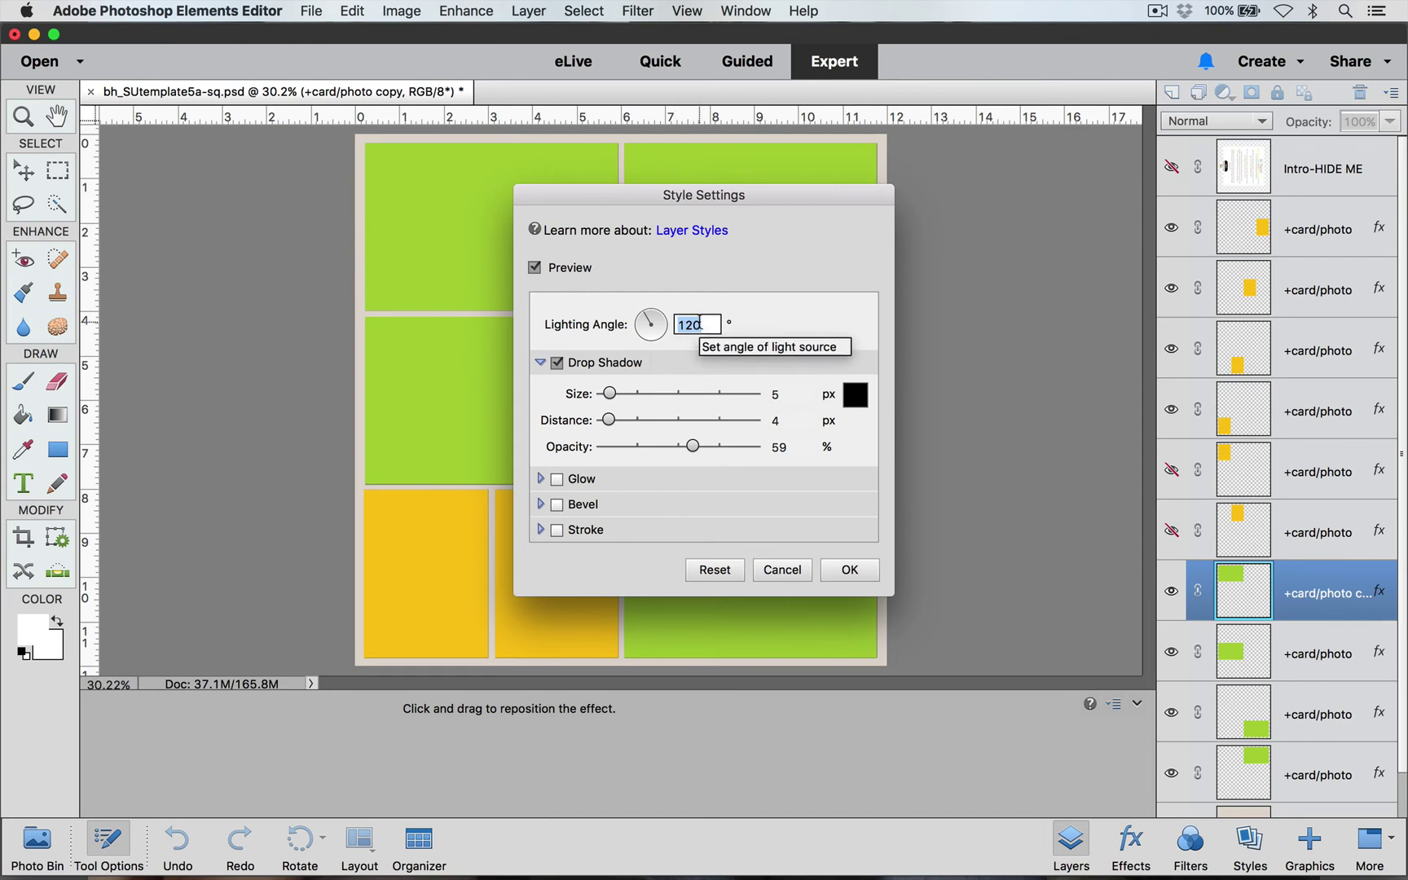
left_click(778, 570)
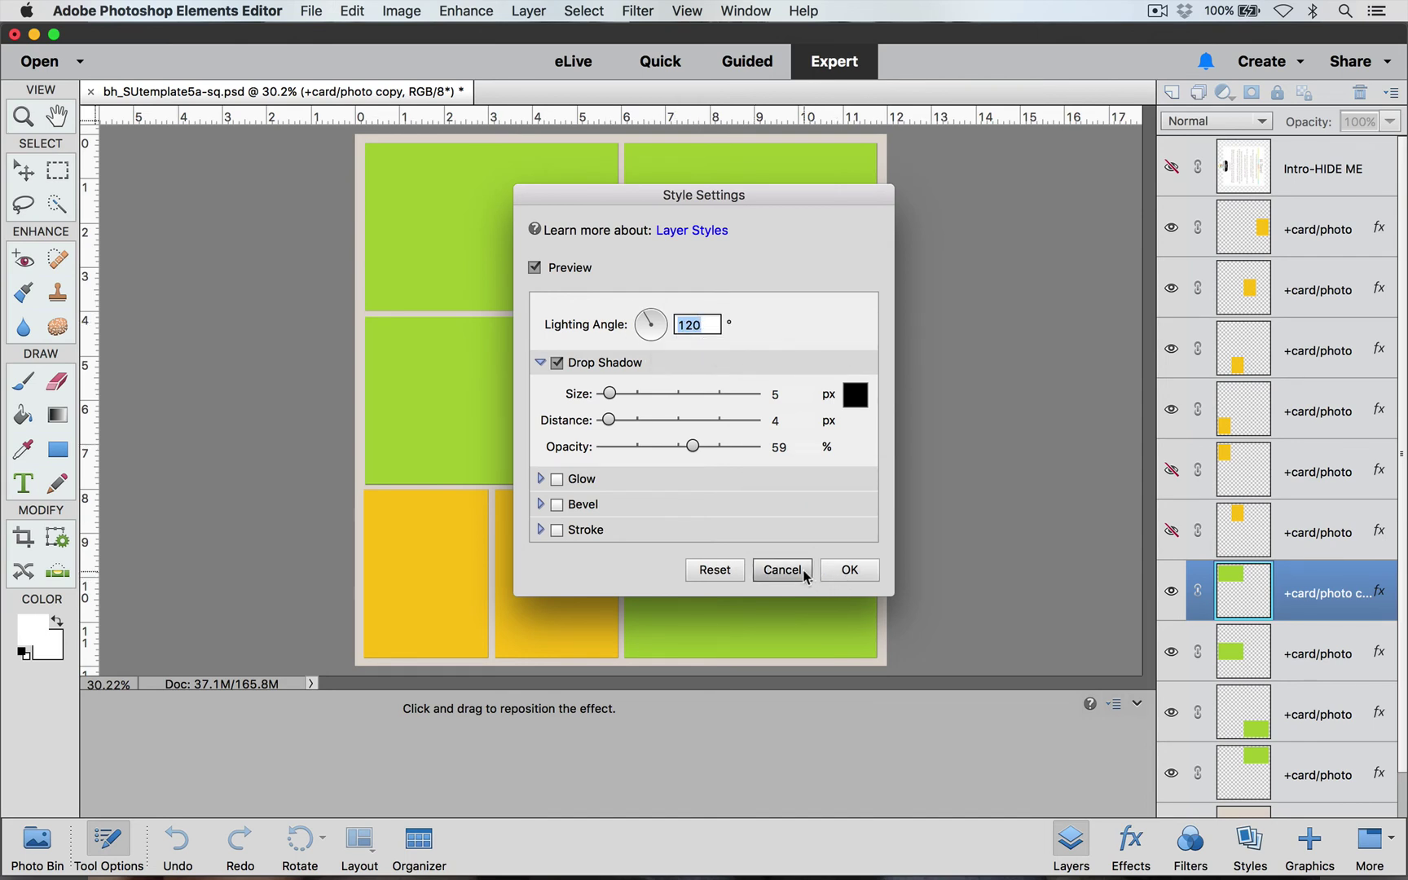
left_click(684, 454)
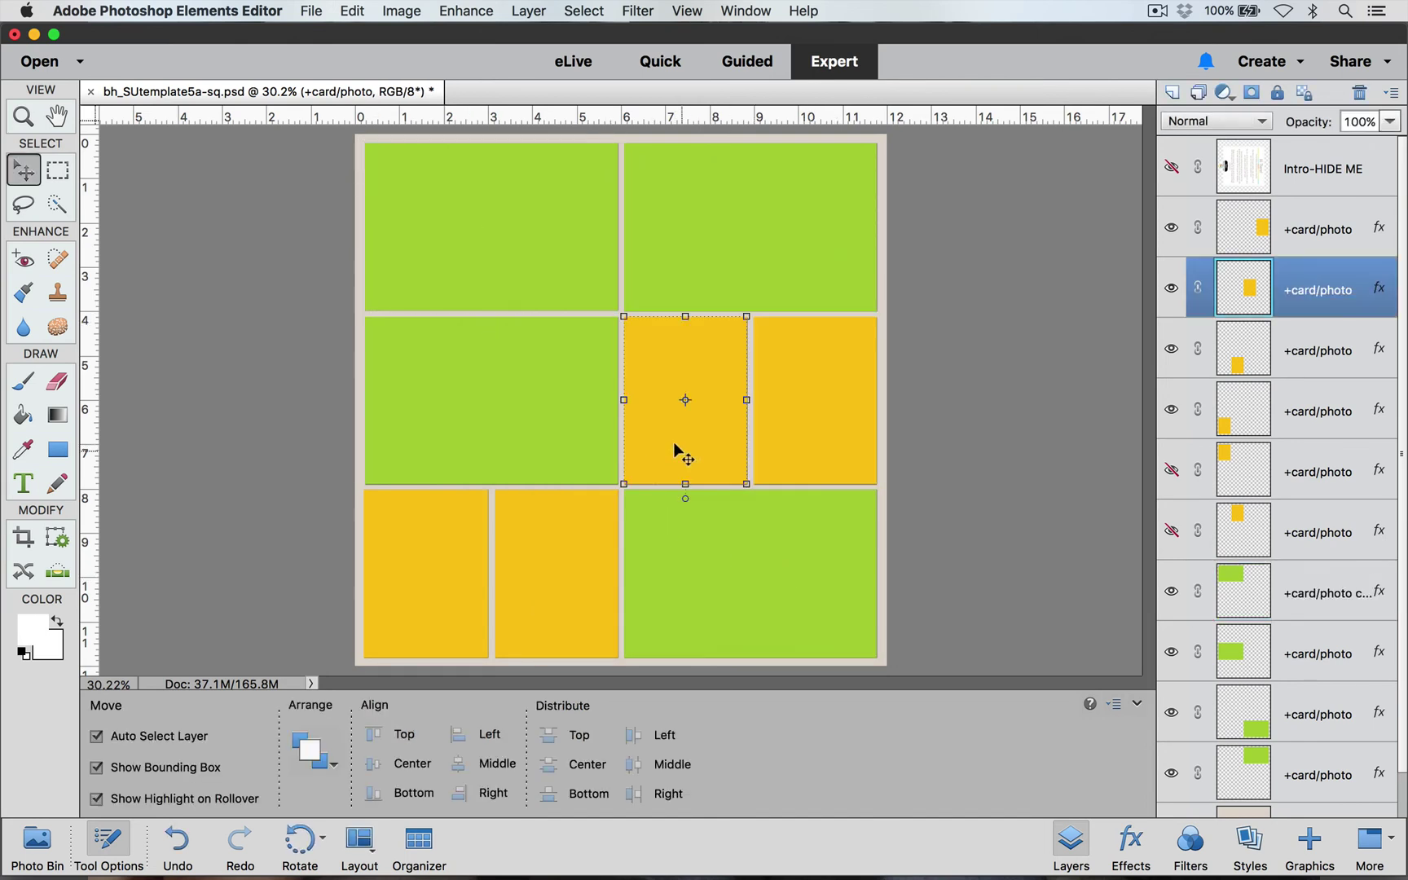
double_click(1379, 288)
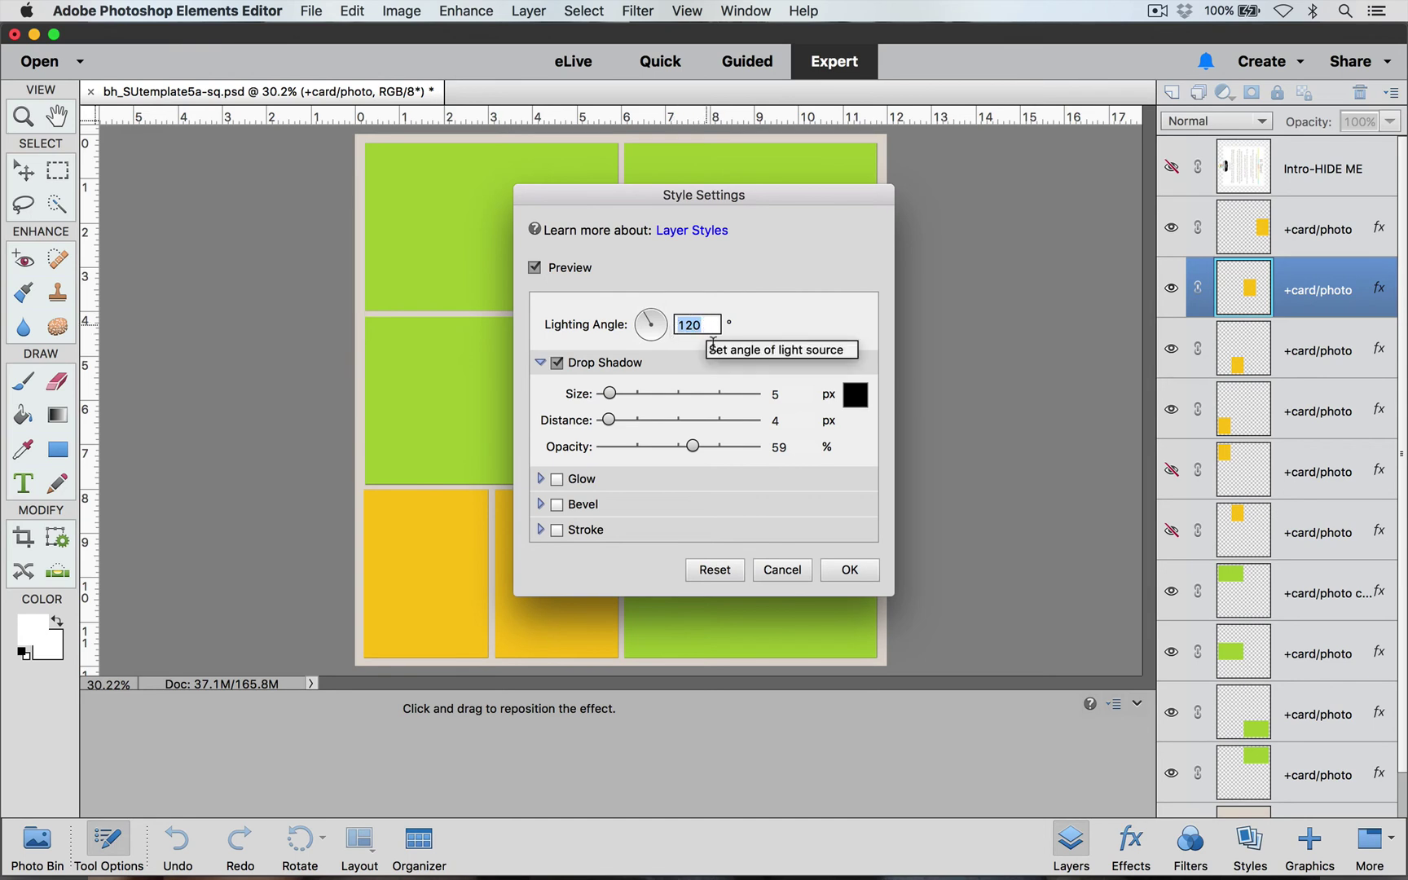
left_click(781, 570)
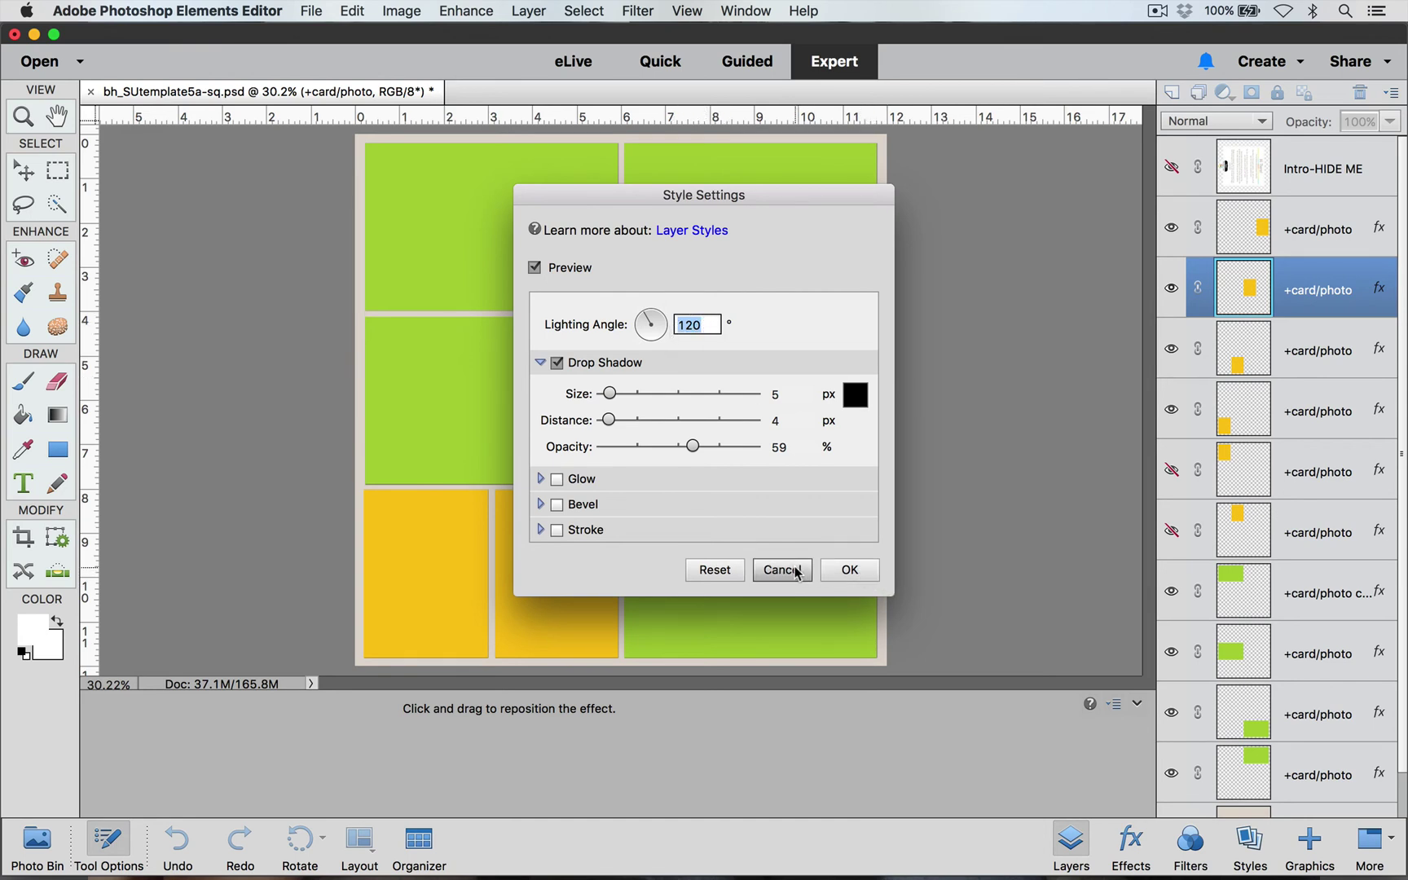
left_click(610, 328)
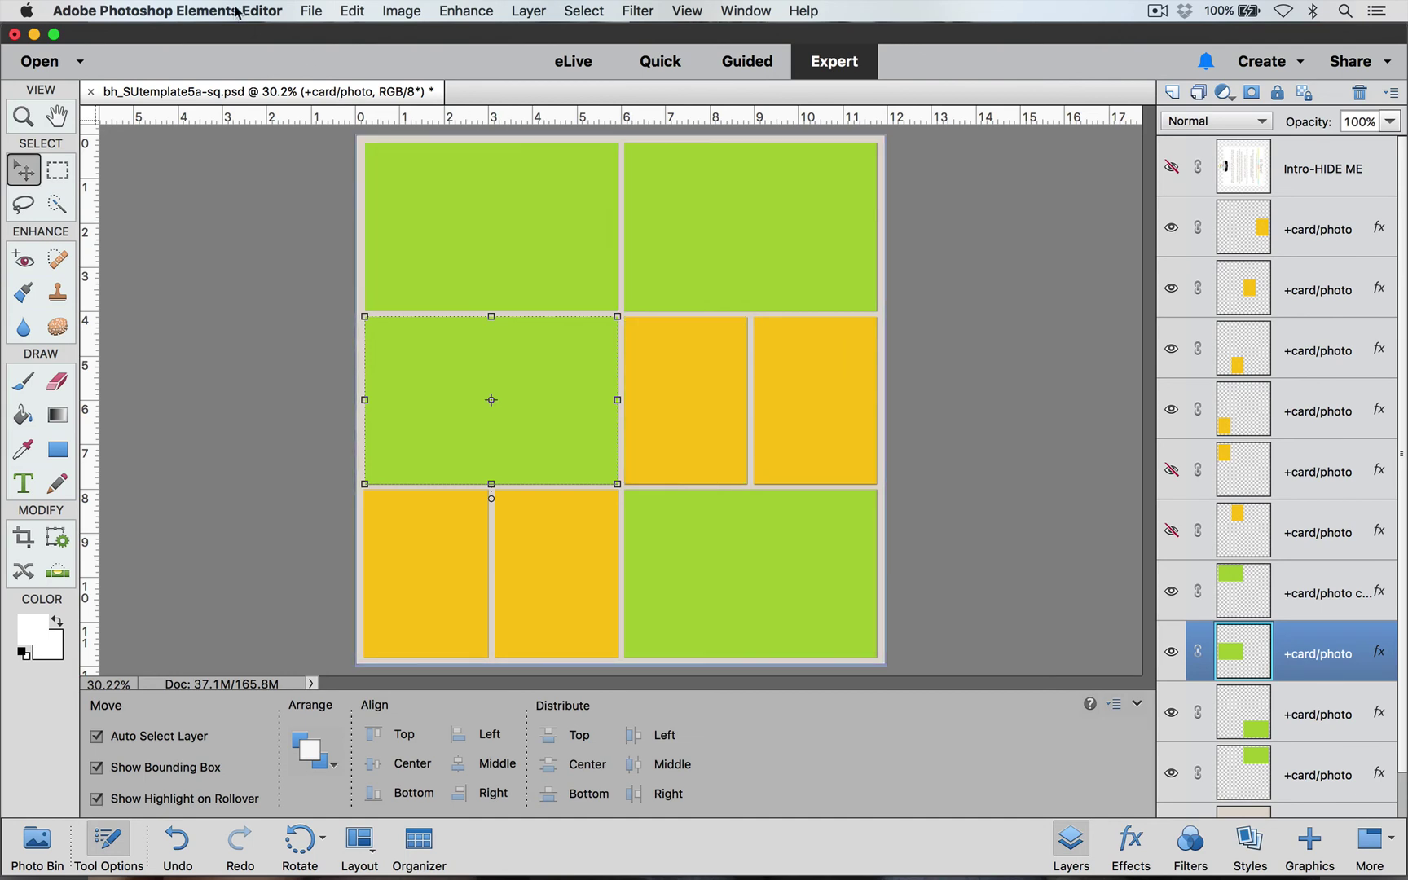
Step: Save As SU_customized.psd in Photoshop format with layers in the Templates folder
left_click(309, 11)
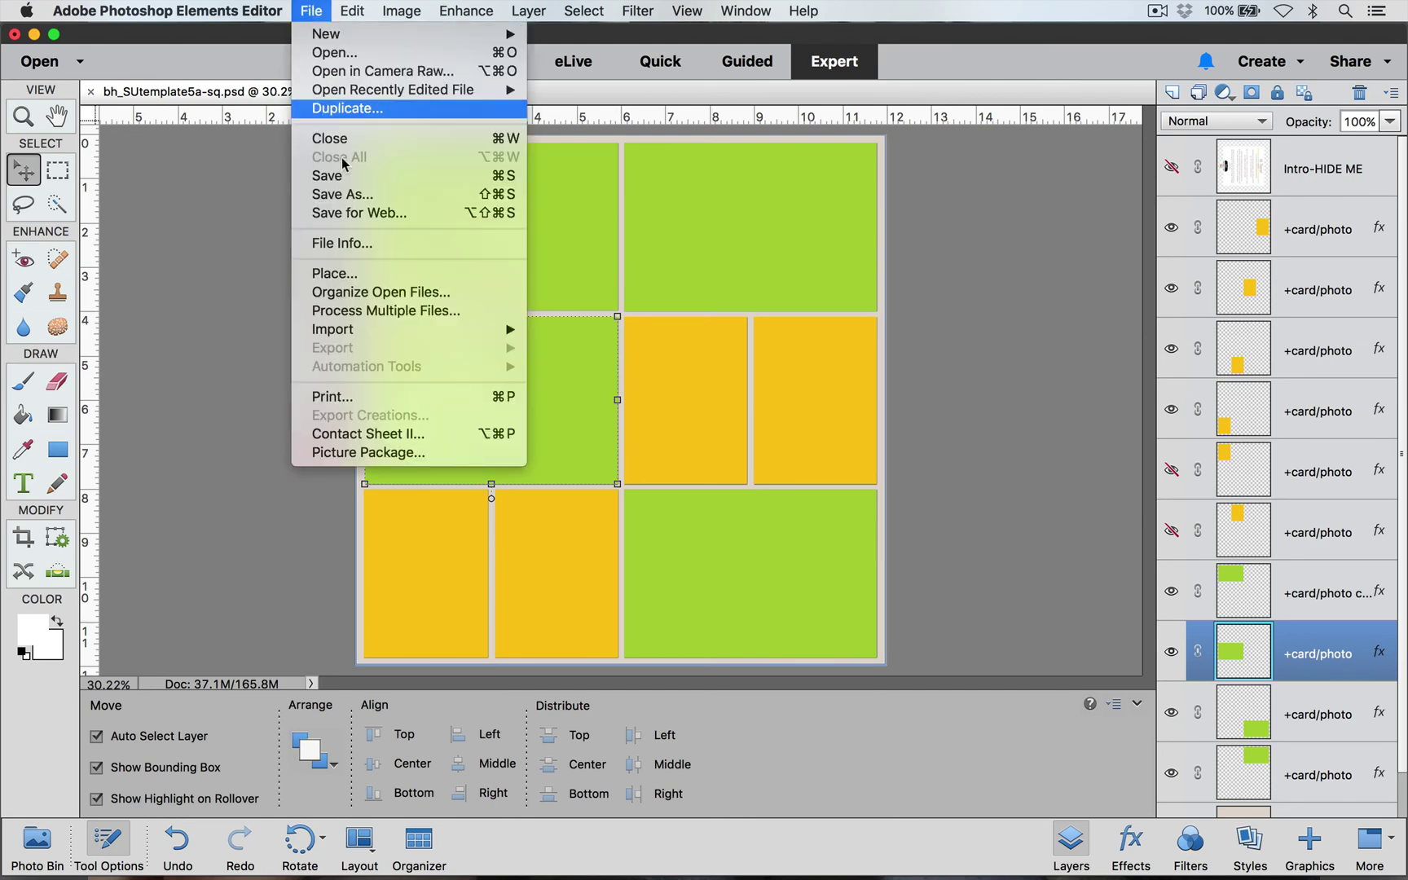
left_click(351, 189)
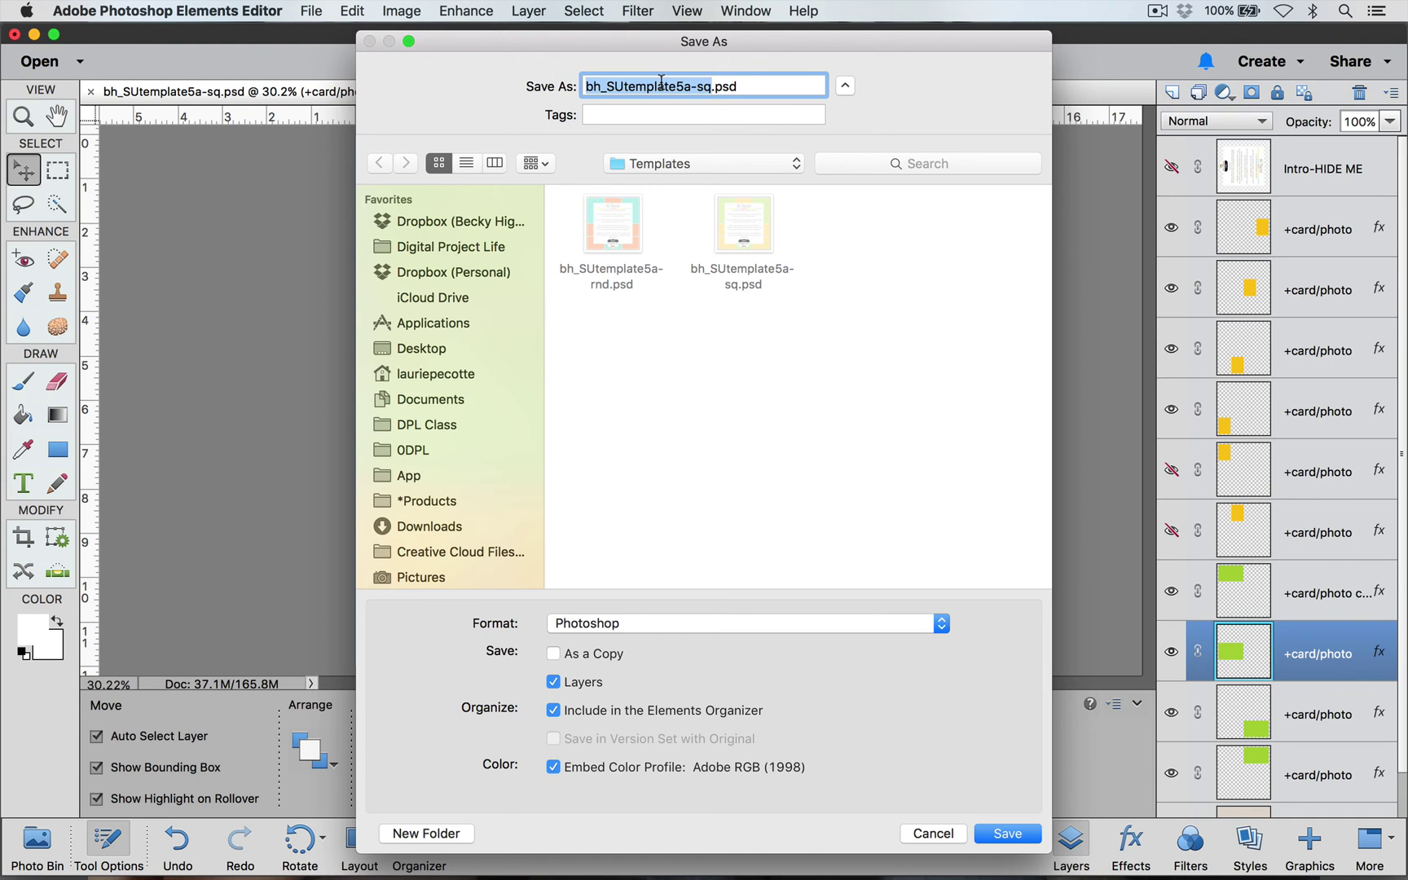
type("SU_cust")
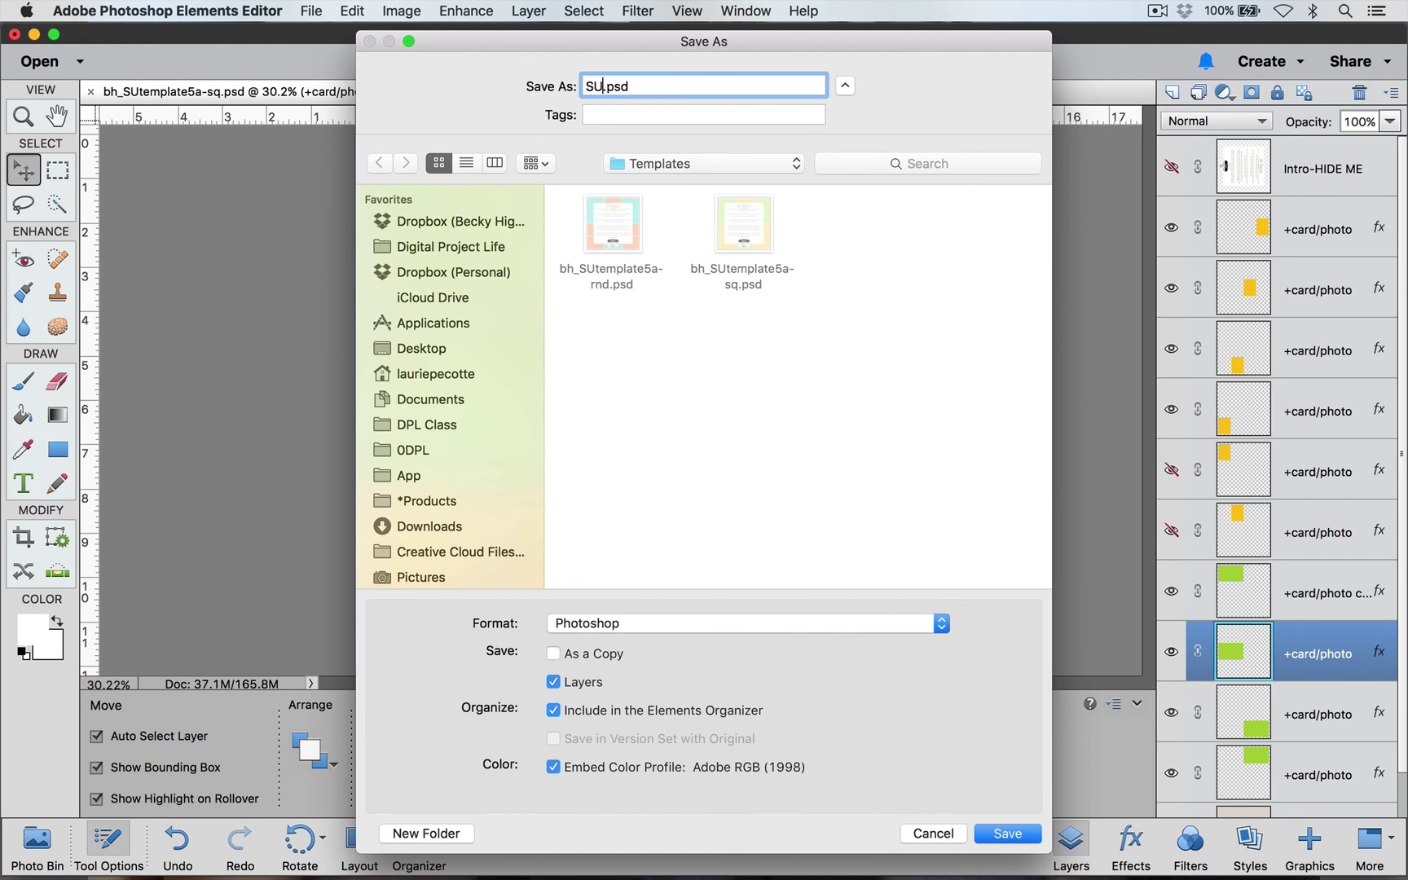
type("omized")
left_click(1020, 834)
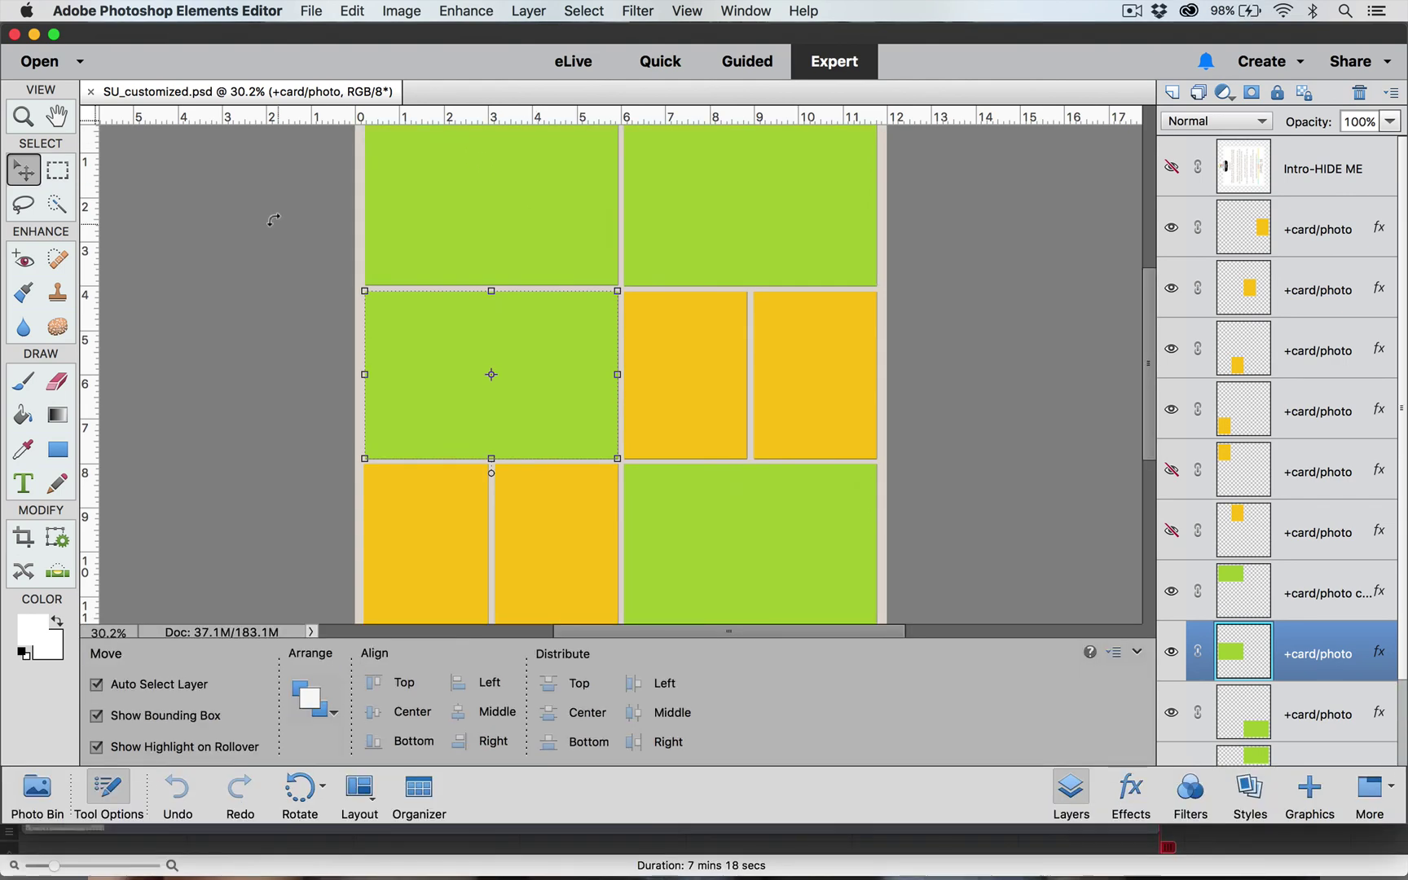
Step: Open hammock_wip.psd from the Layout folder in a second tab
left_click(313, 11)
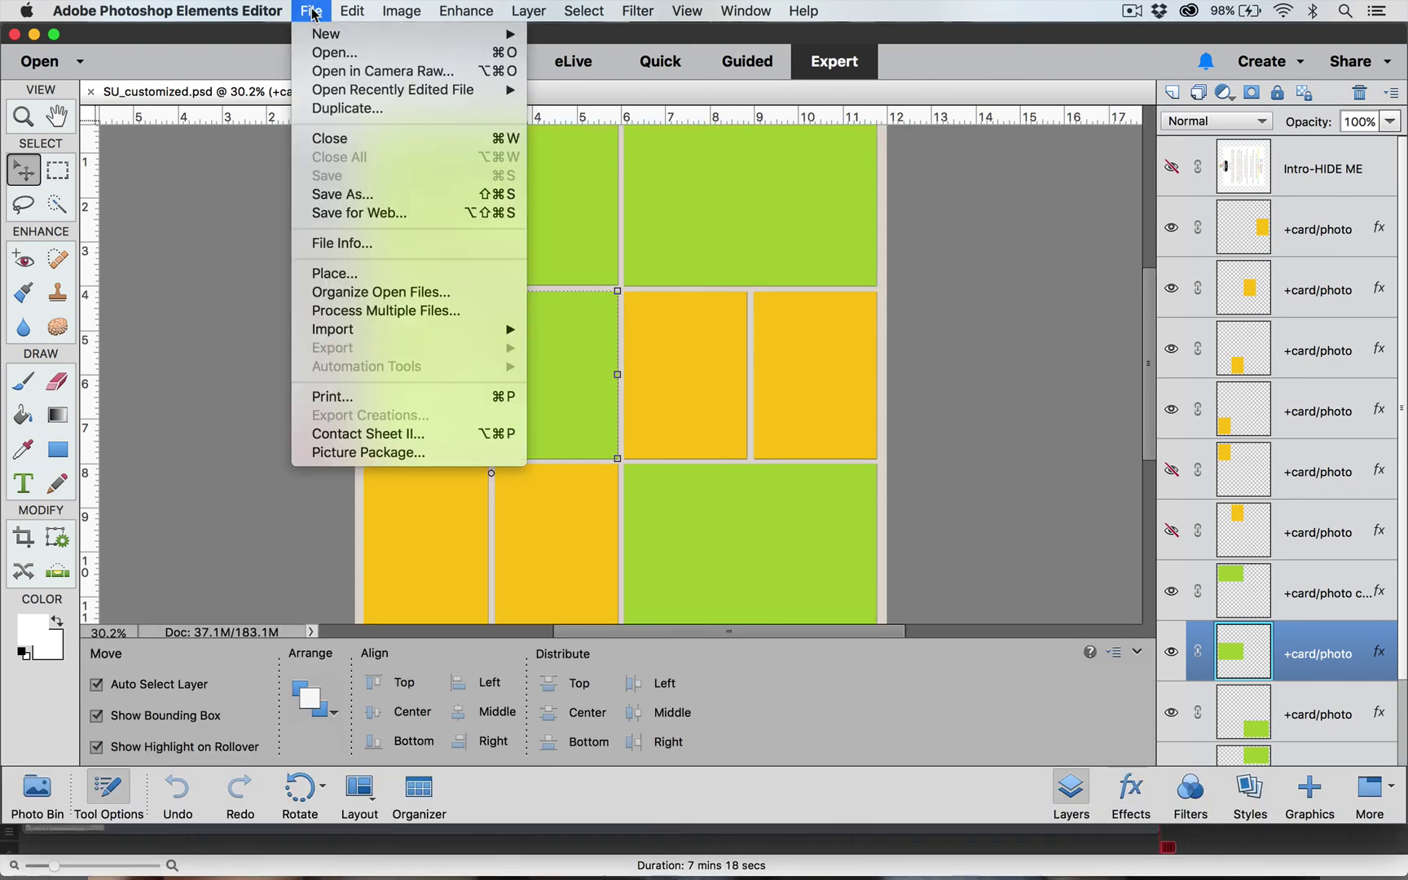
left_click(326, 52)
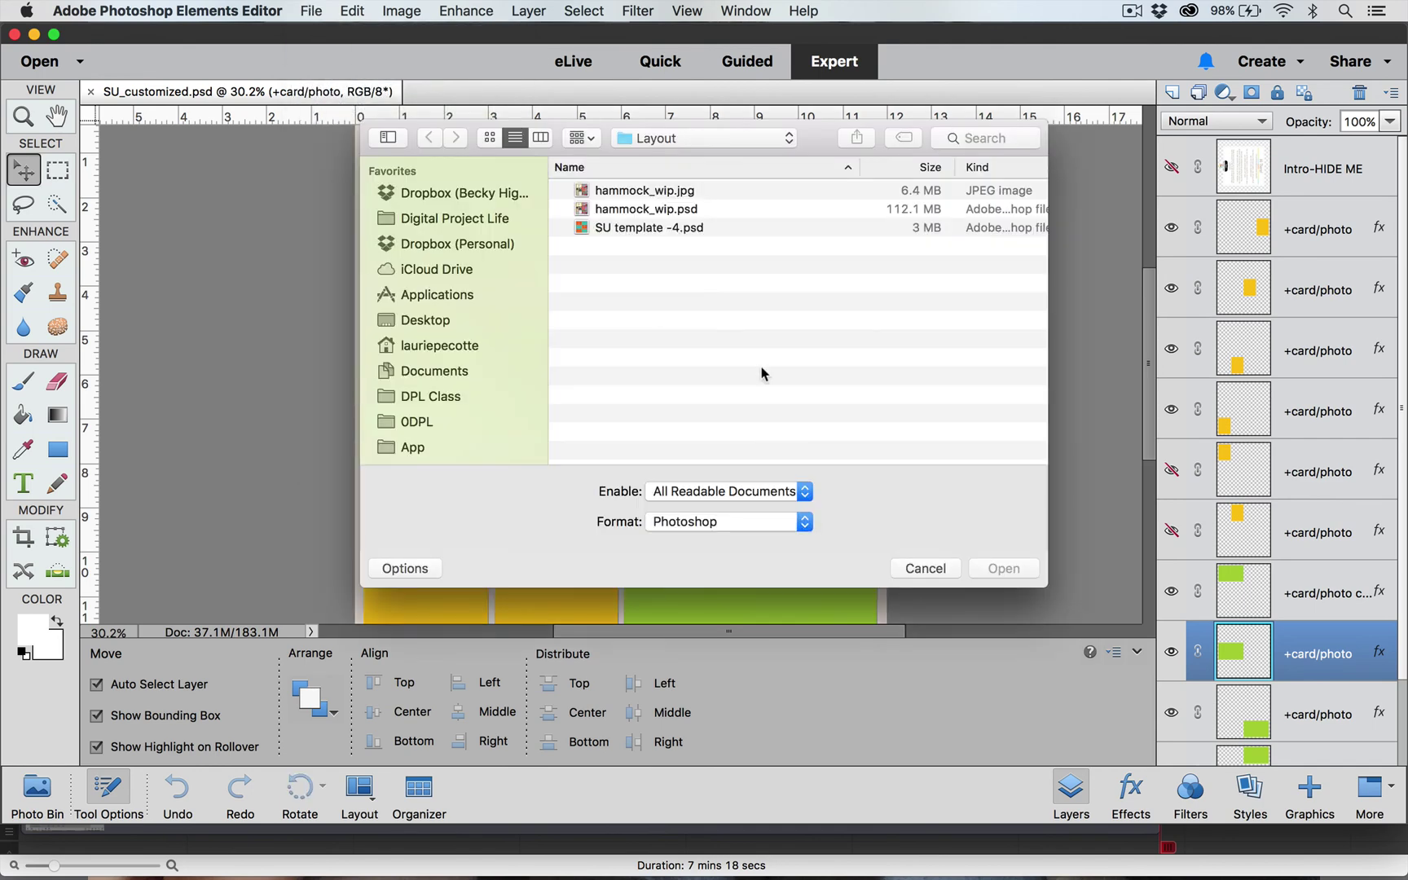
left_click(725, 208)
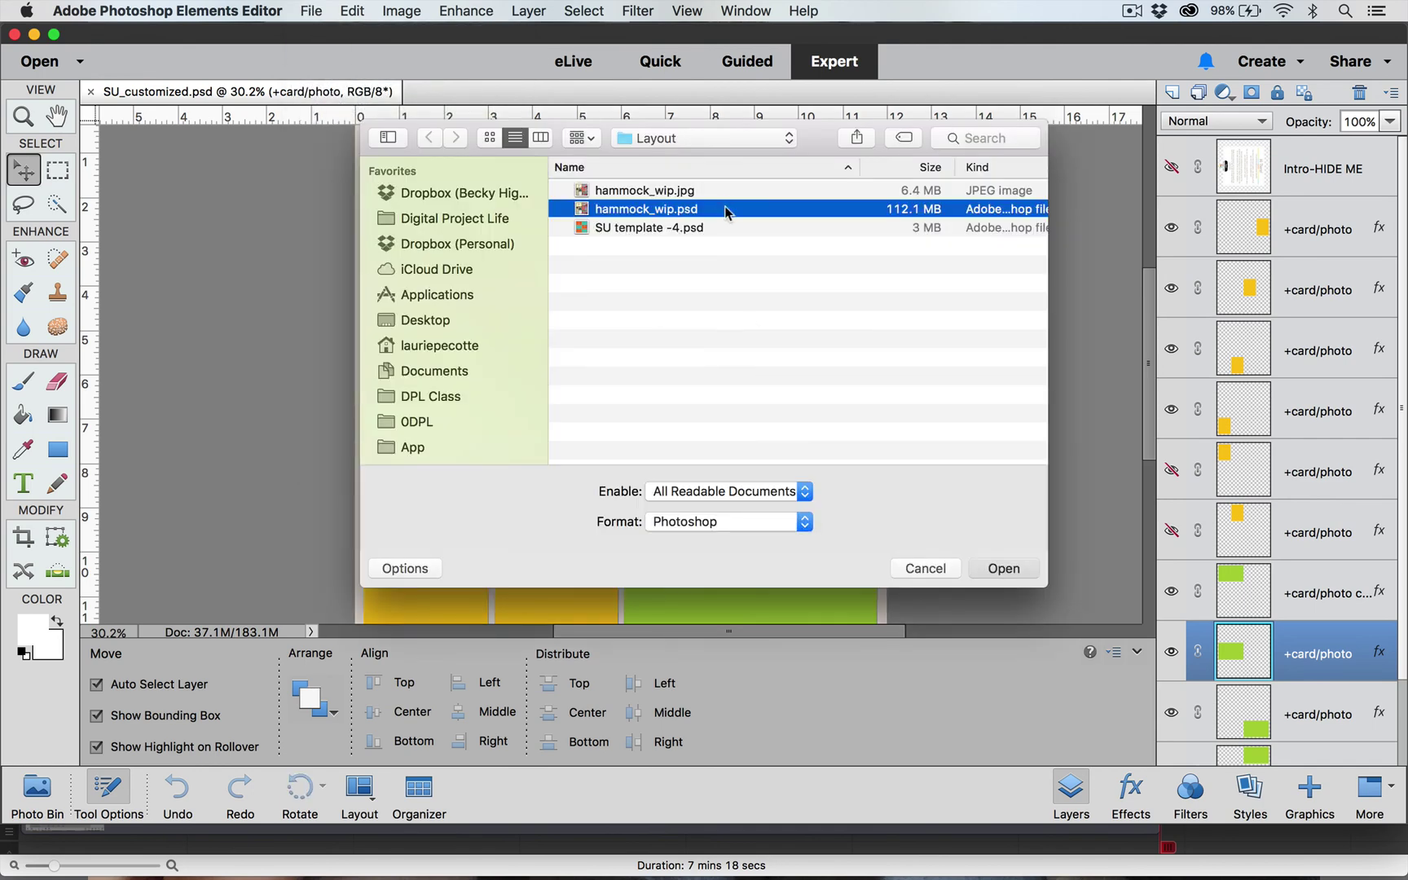
double_click(726, 209)
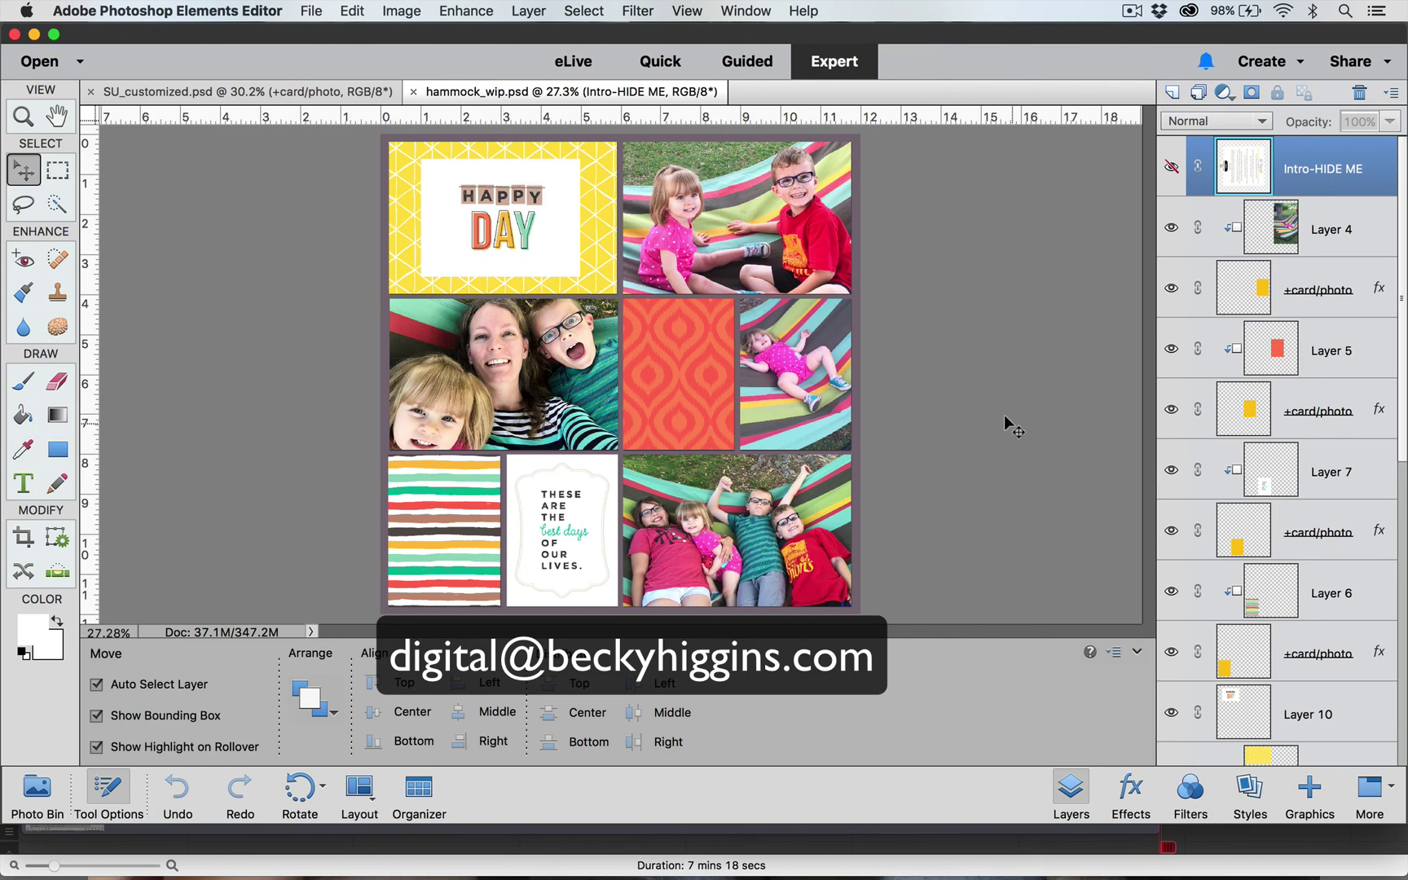